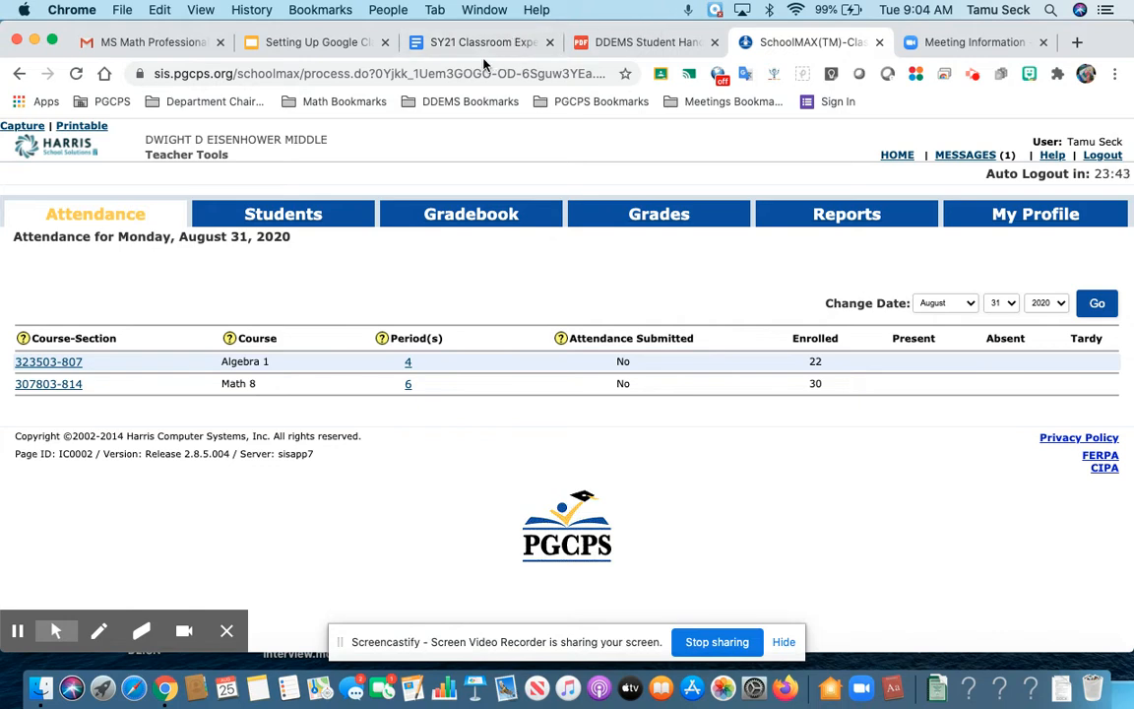
Step: Bring up the 'Setting Up Google Classroom' slides at the SchoolMax August 31, 2020 schedule
left_click(324, 44)
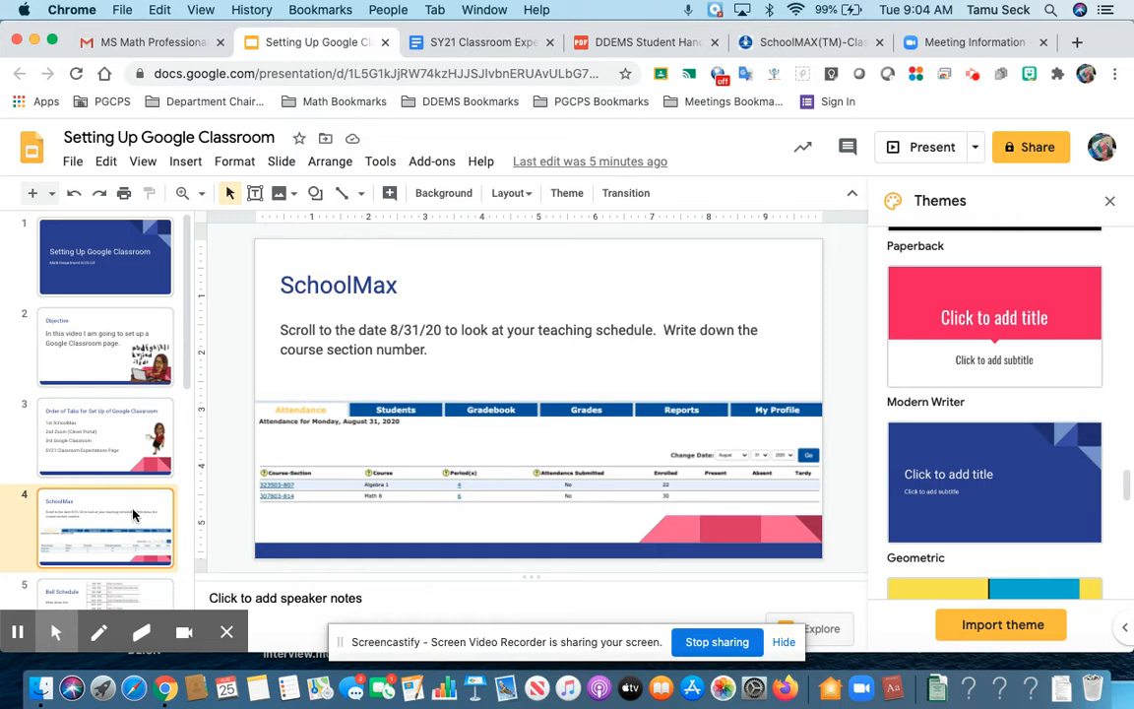
Step: Advance past the Bell Schedule slide to slide 6 with the Zoom instructions
key("Down")
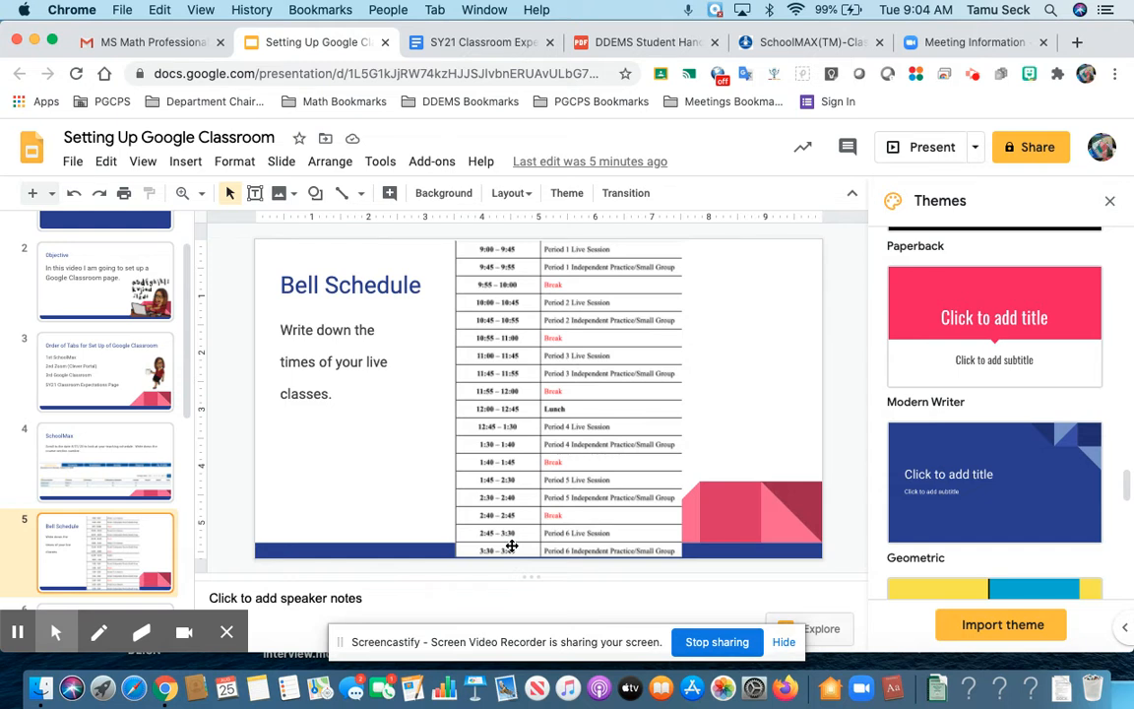
key("Down")
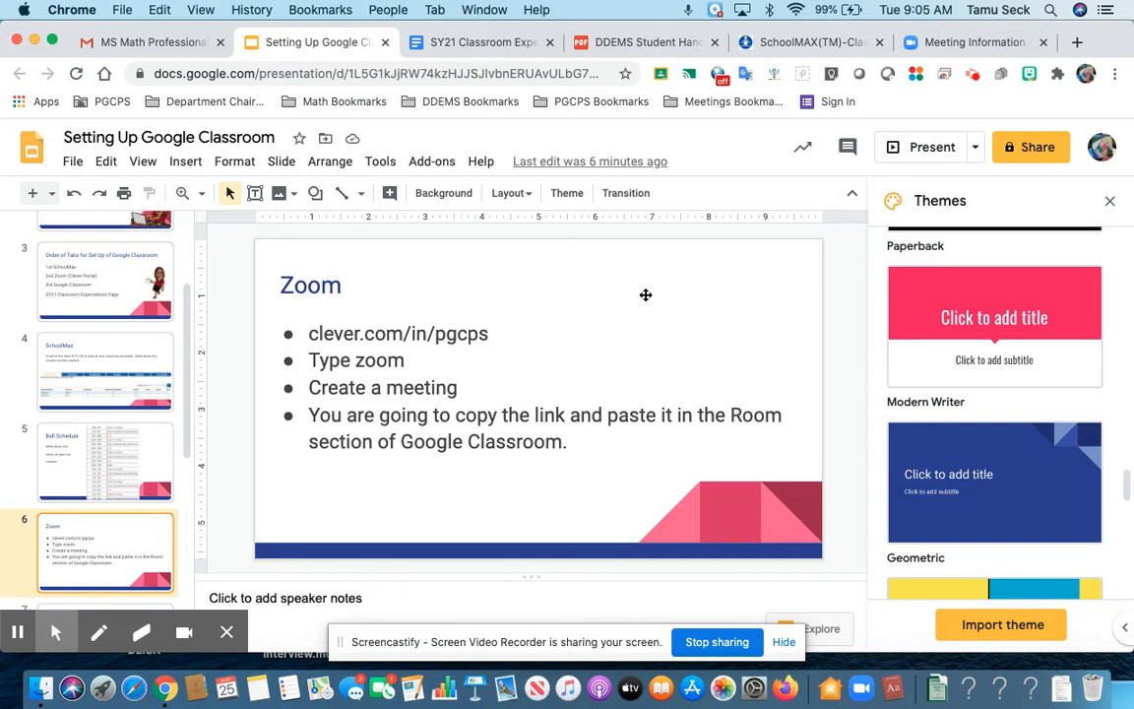
Step: In the Zoom portal, go to Meetings and start a new scheduled meeting
left_click(960, 43)
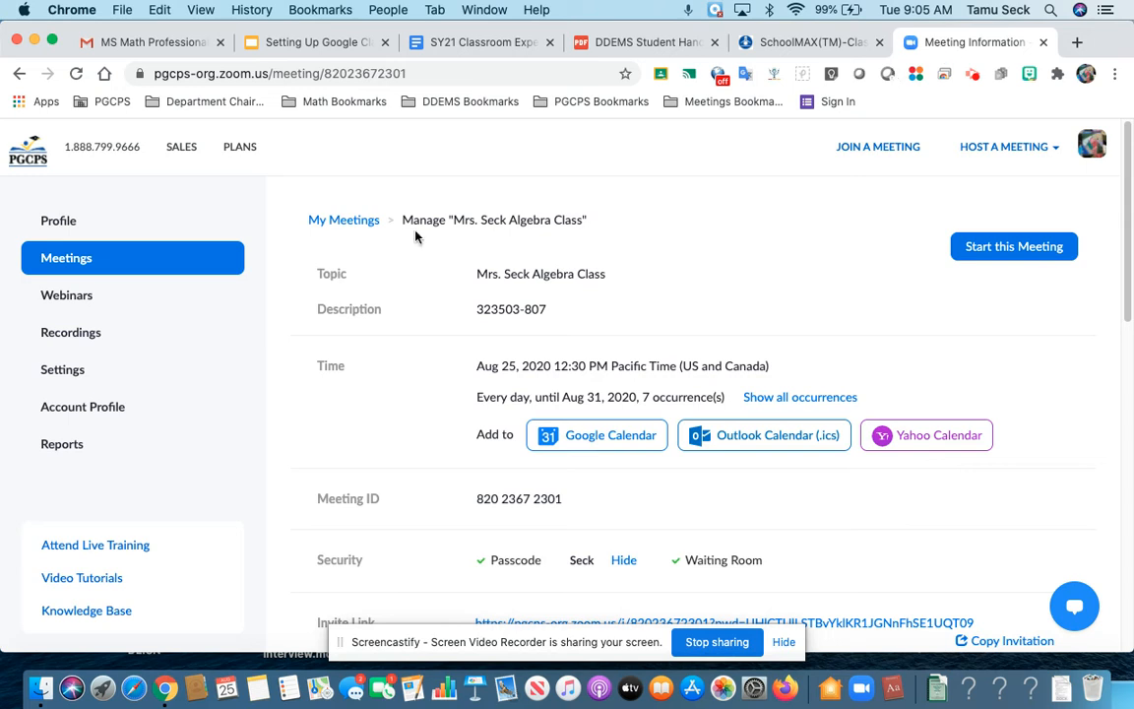
left_click(62, 232)
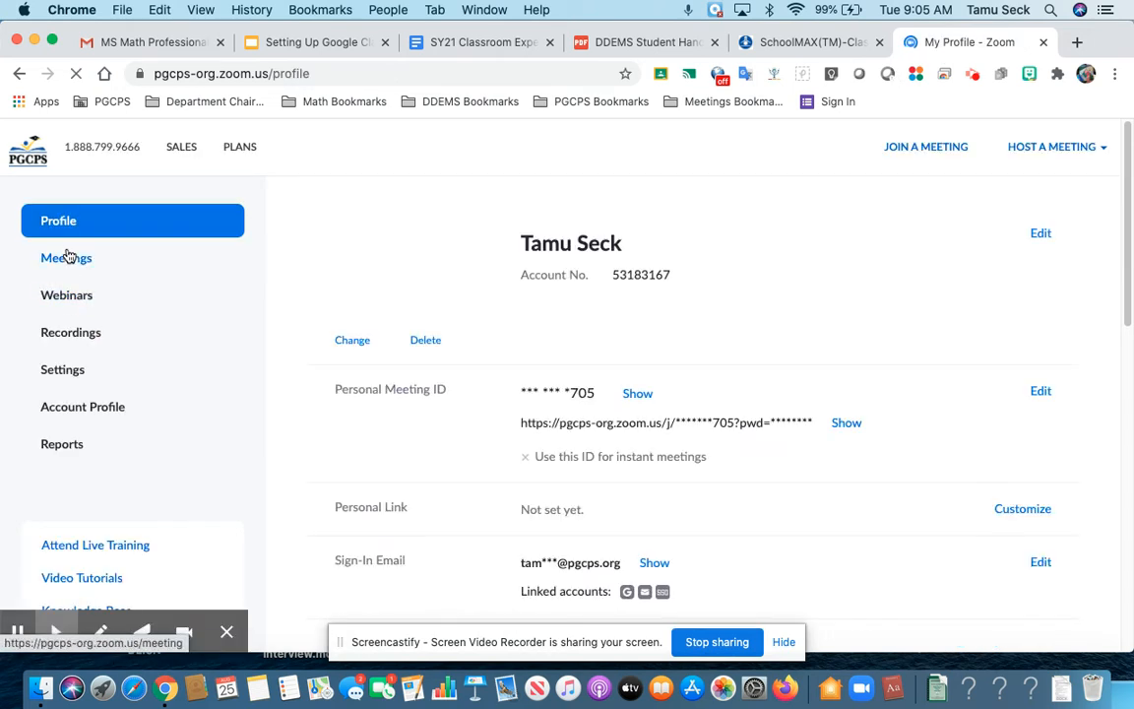
left_click(67, 259)
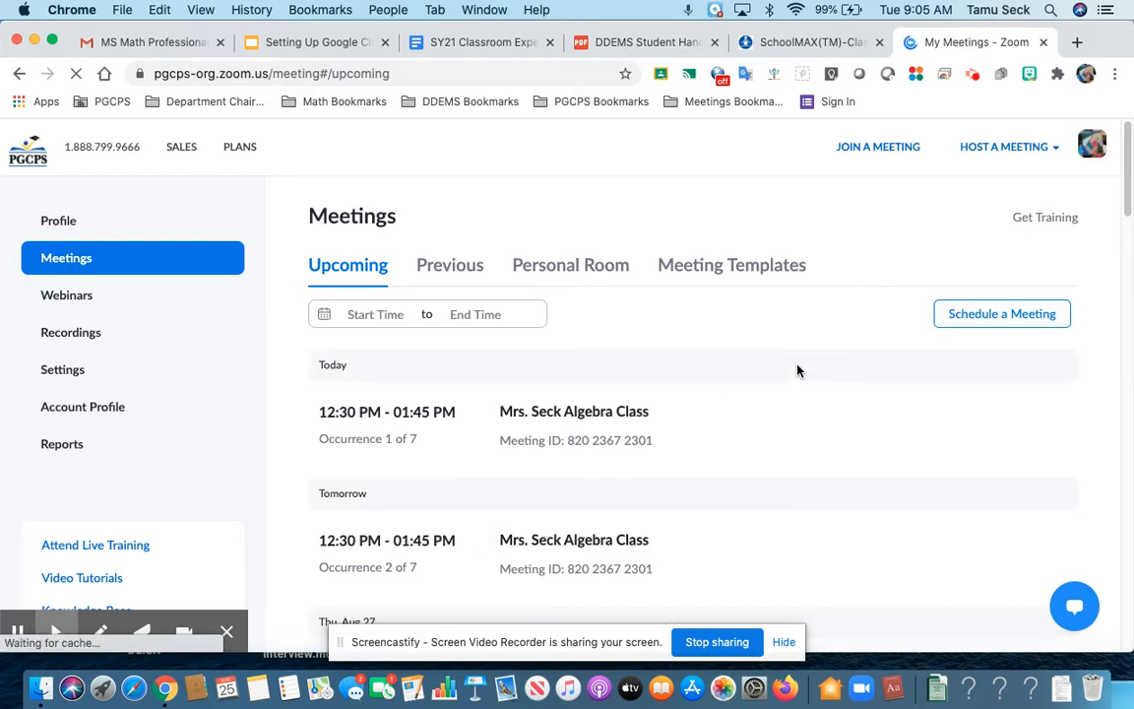
left_click(999, 314)
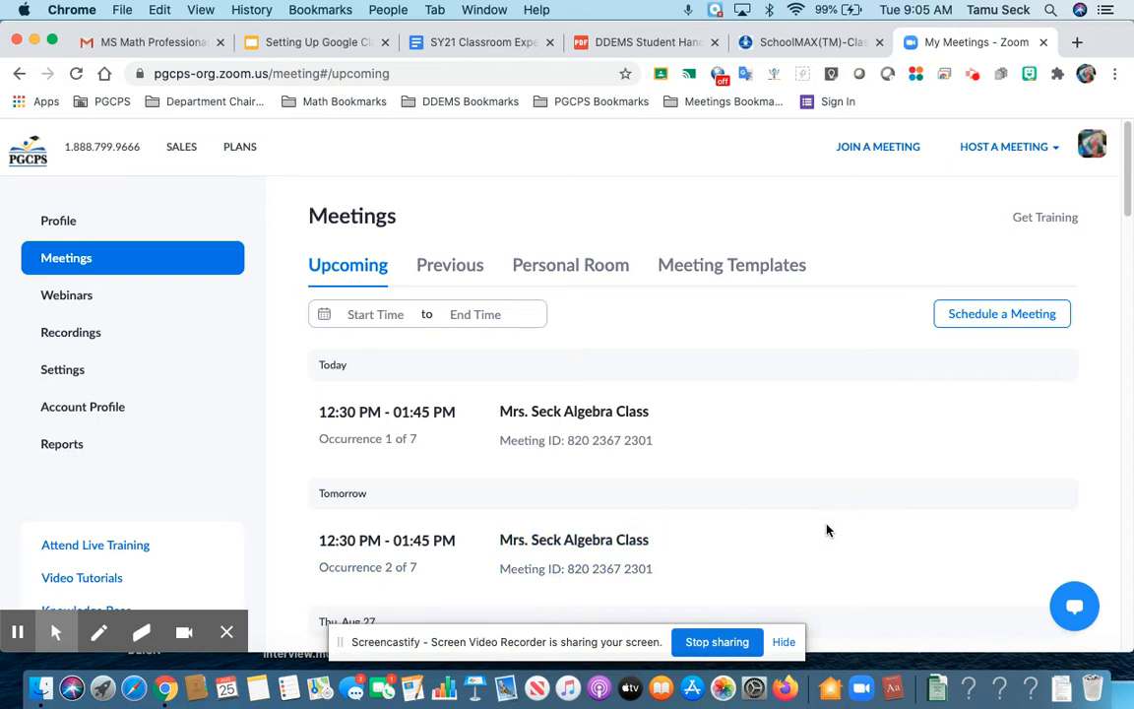
left_click(972, 323)
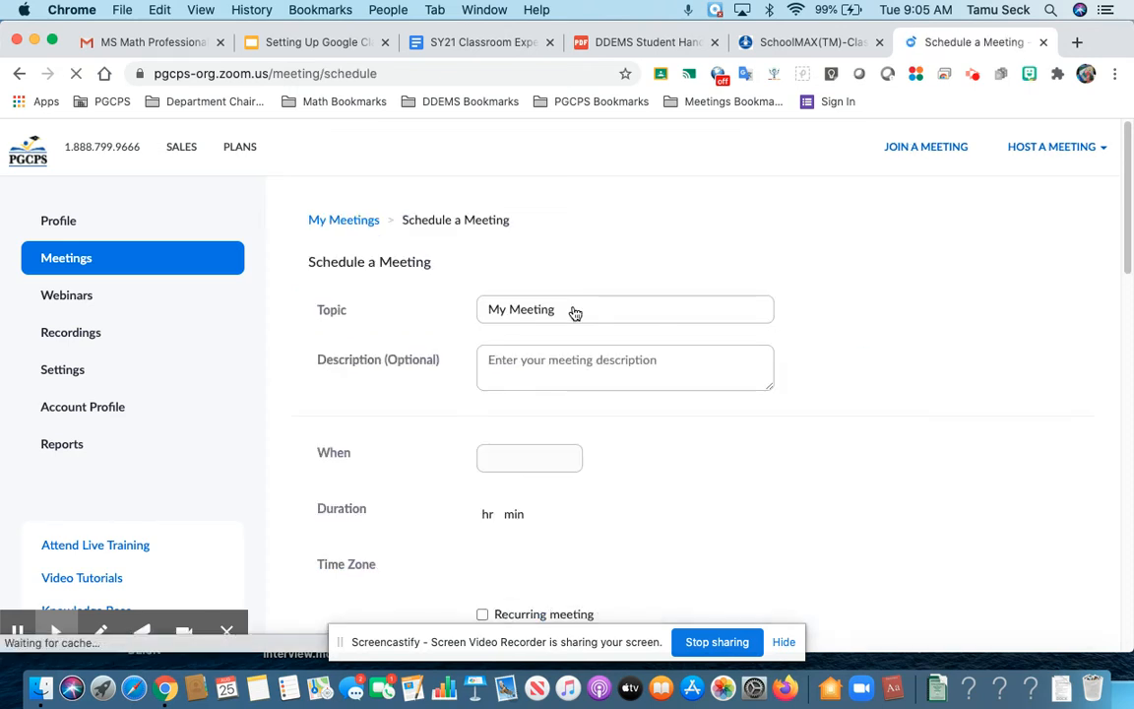
Step: Set the meeting topic to the teacher's name followed by 'Math 8 Period 6'
left_click(568, 308)
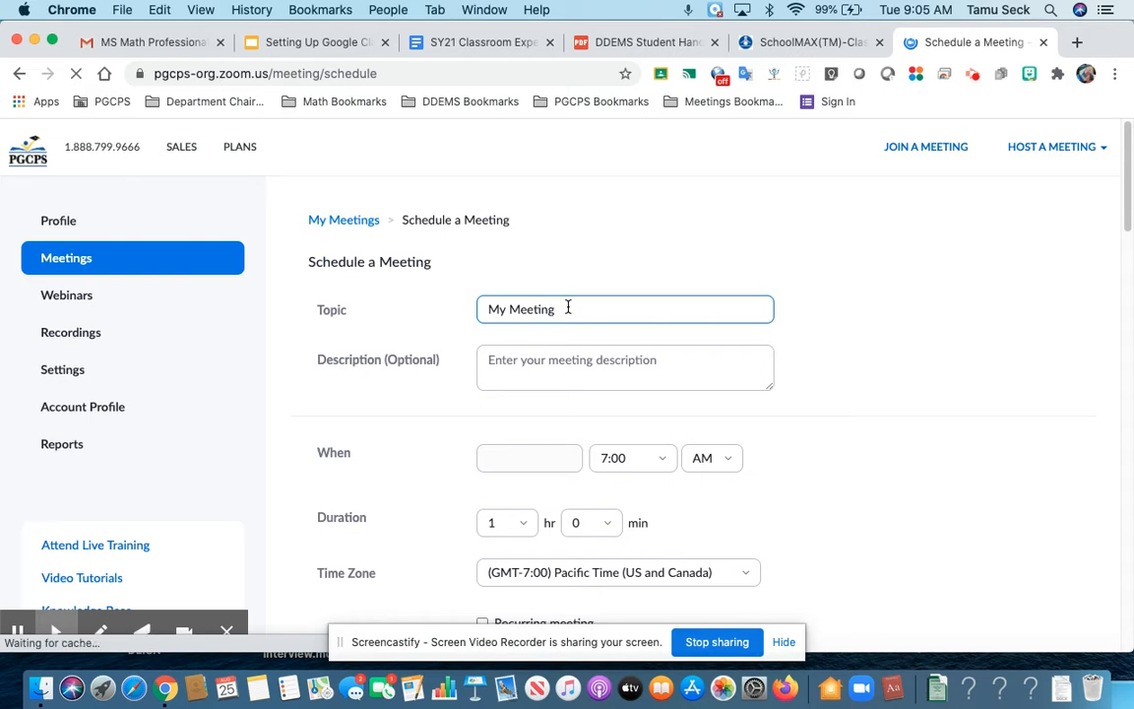
type("Math8")
key("BackSpace")
key("BackSpace")
key("BackSpace")
key("BackSpace")
key("BackSpace")
key("BackSpace")
type("Mrs. Seck Math")
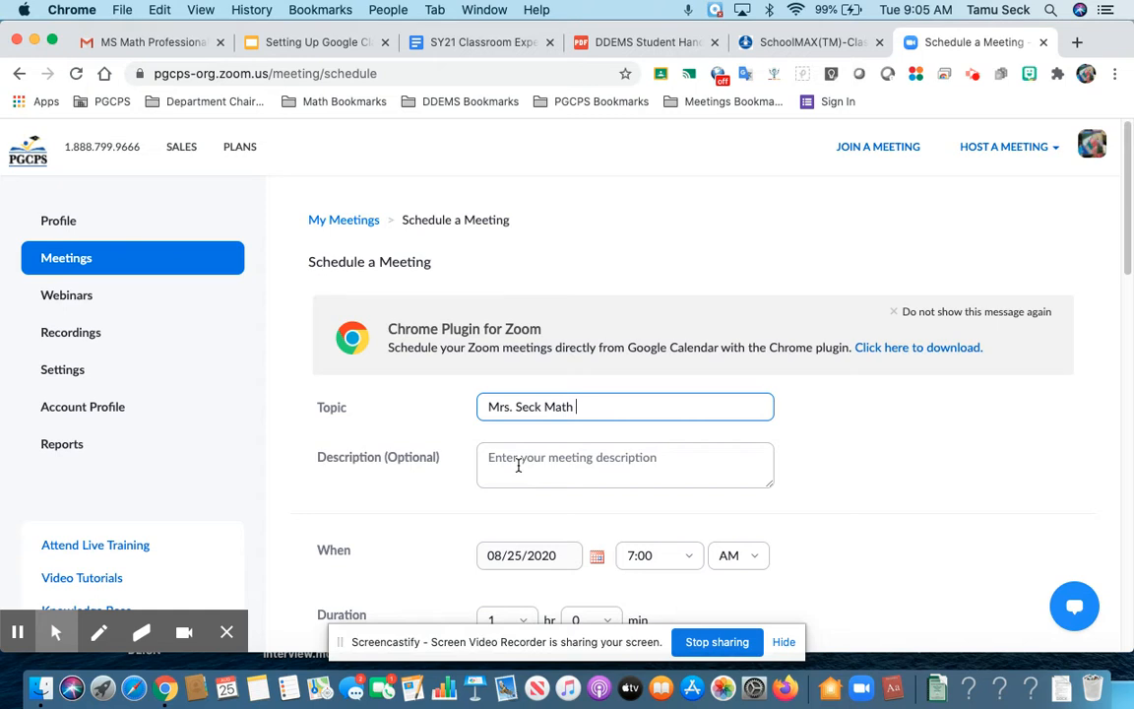
type(" 8 Period 6")
Step: Enter course section number 307803-814 as the meeting description
left_click(514, 469)
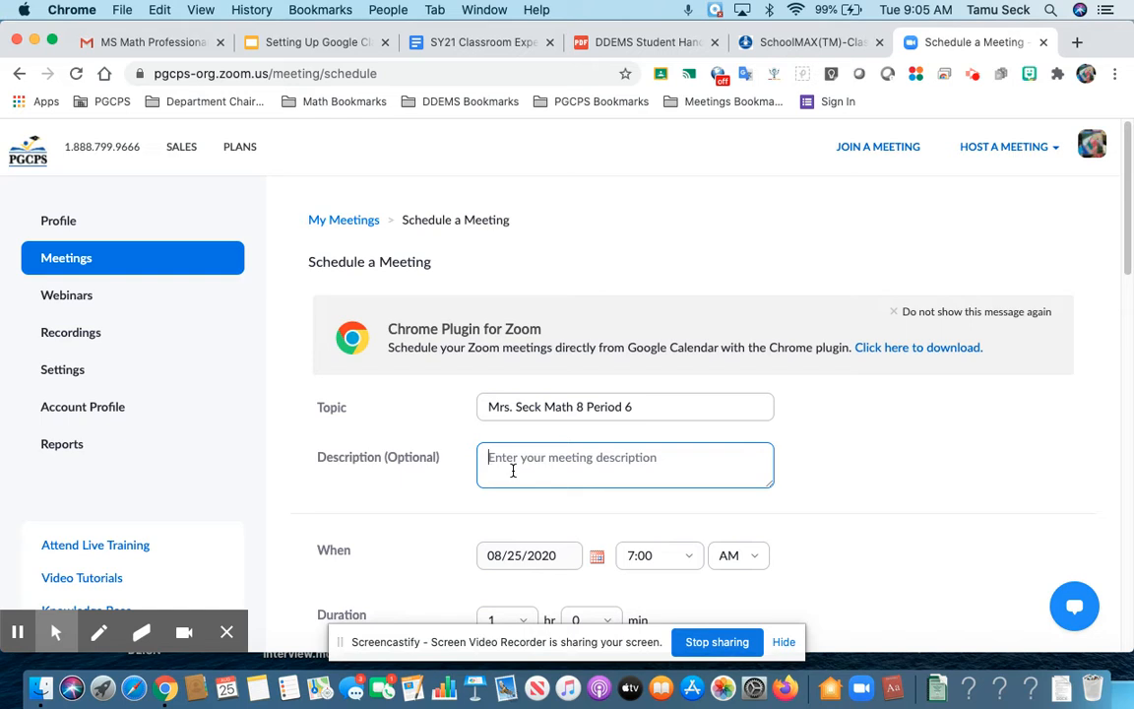
type("30")
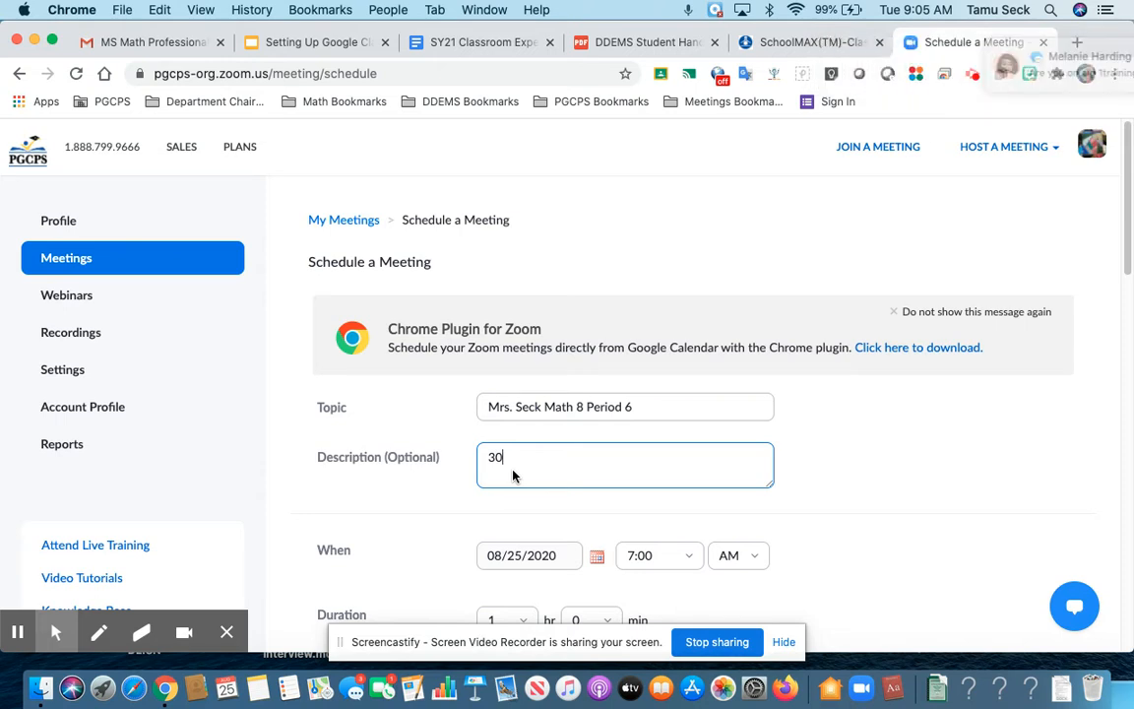
type("780")
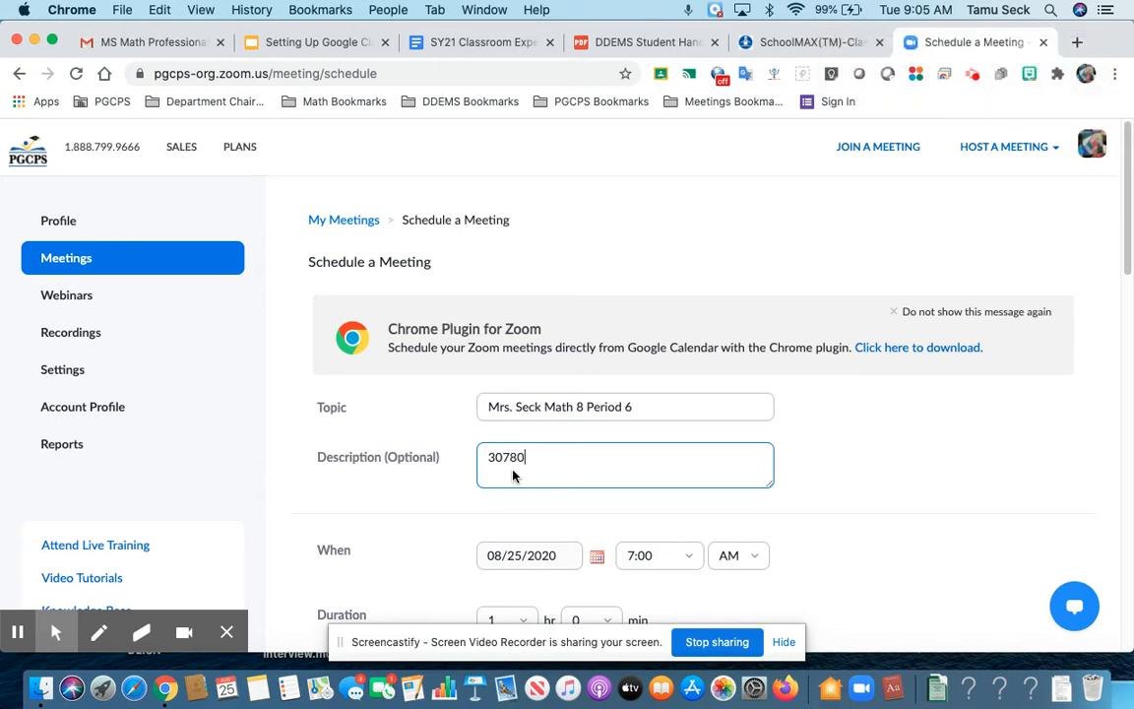
type("3-814")
Step: Set the meeting to start on 08/31/2020 at 2:45 PM
left_click(516, 559)
left_click(596, 558)
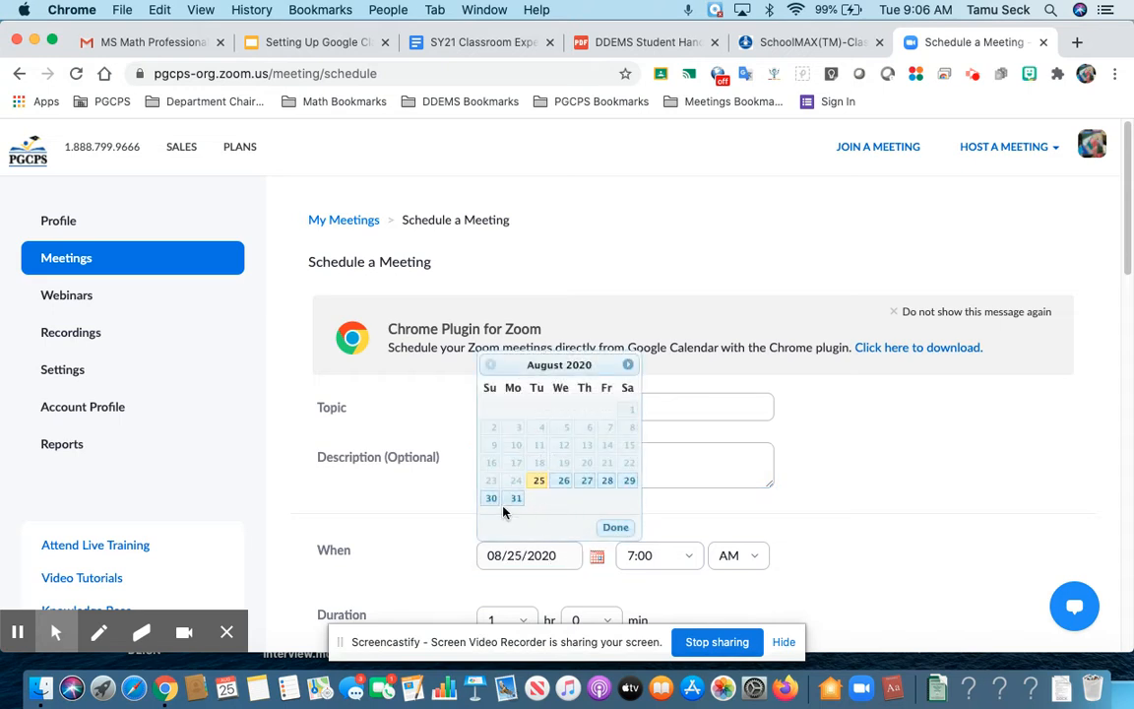
left_click(513, 498)
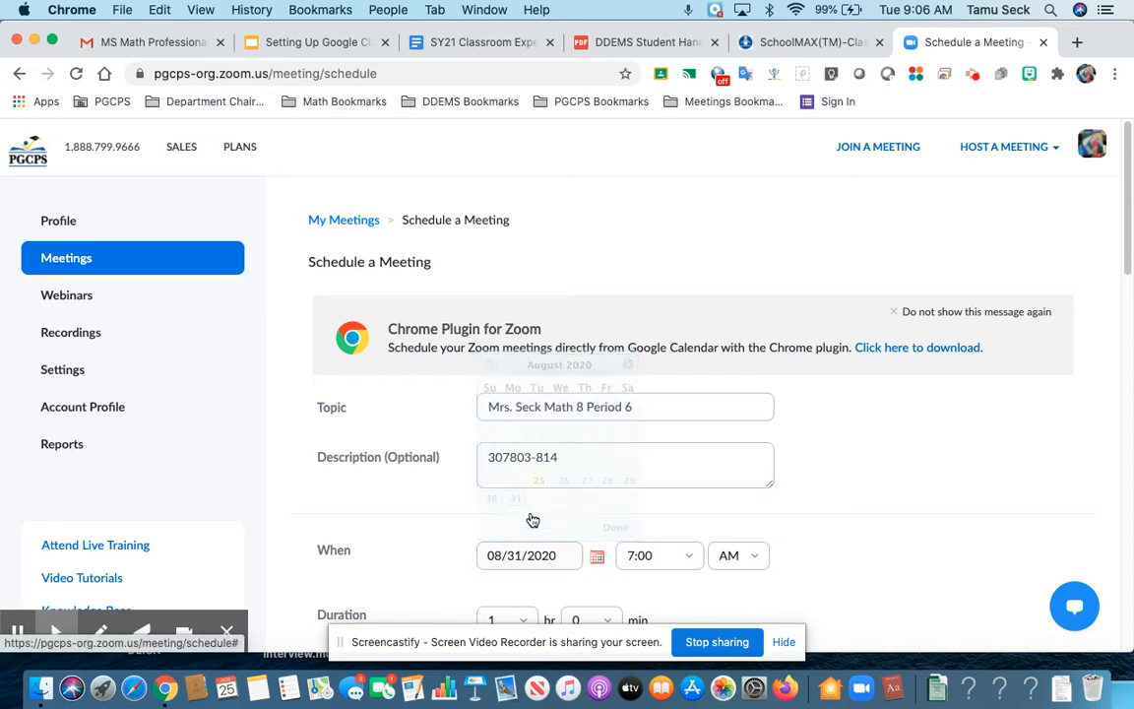
left_click(694, 562)
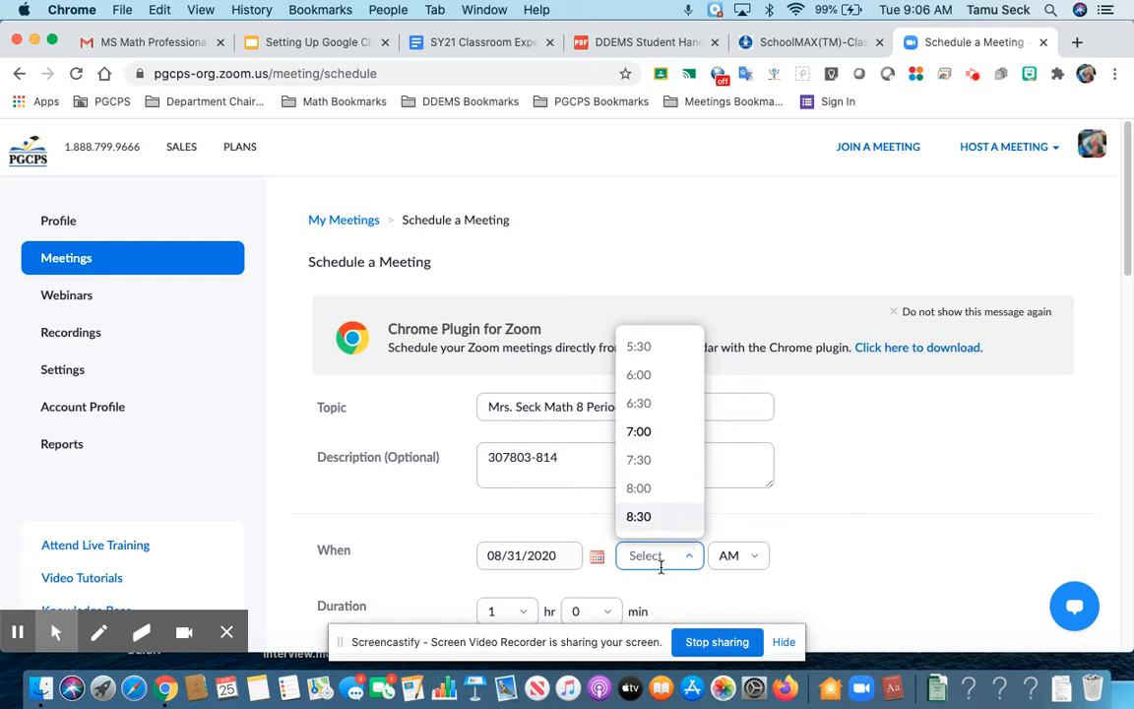
type("2:")
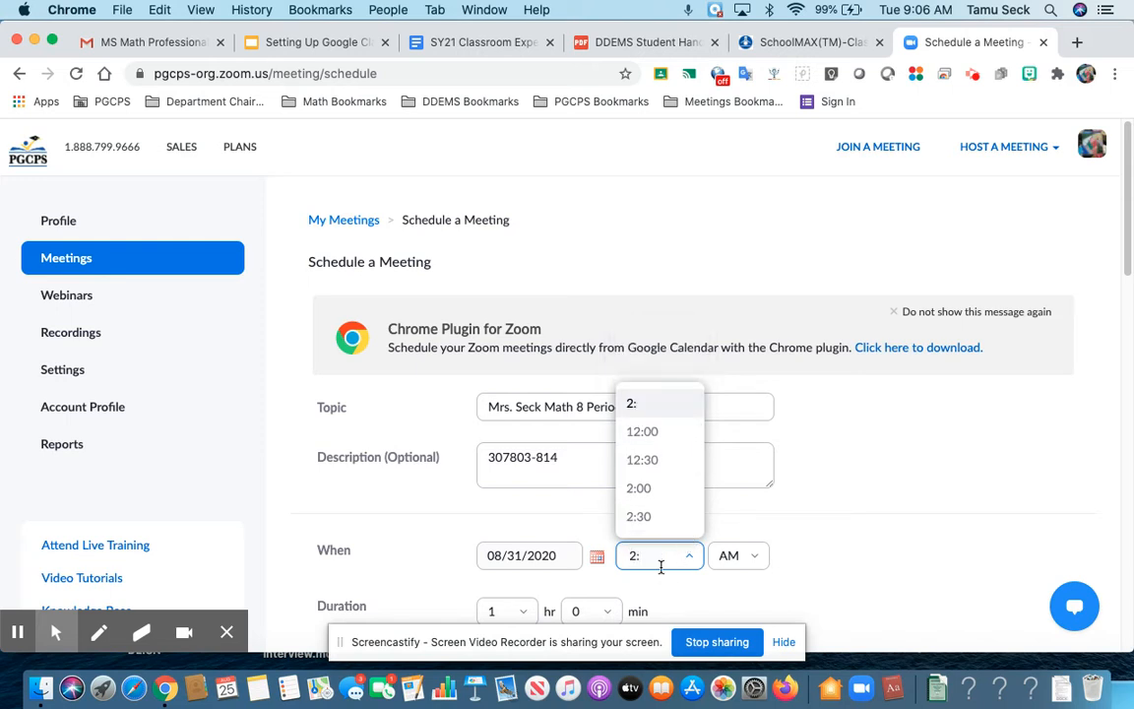
type("45")
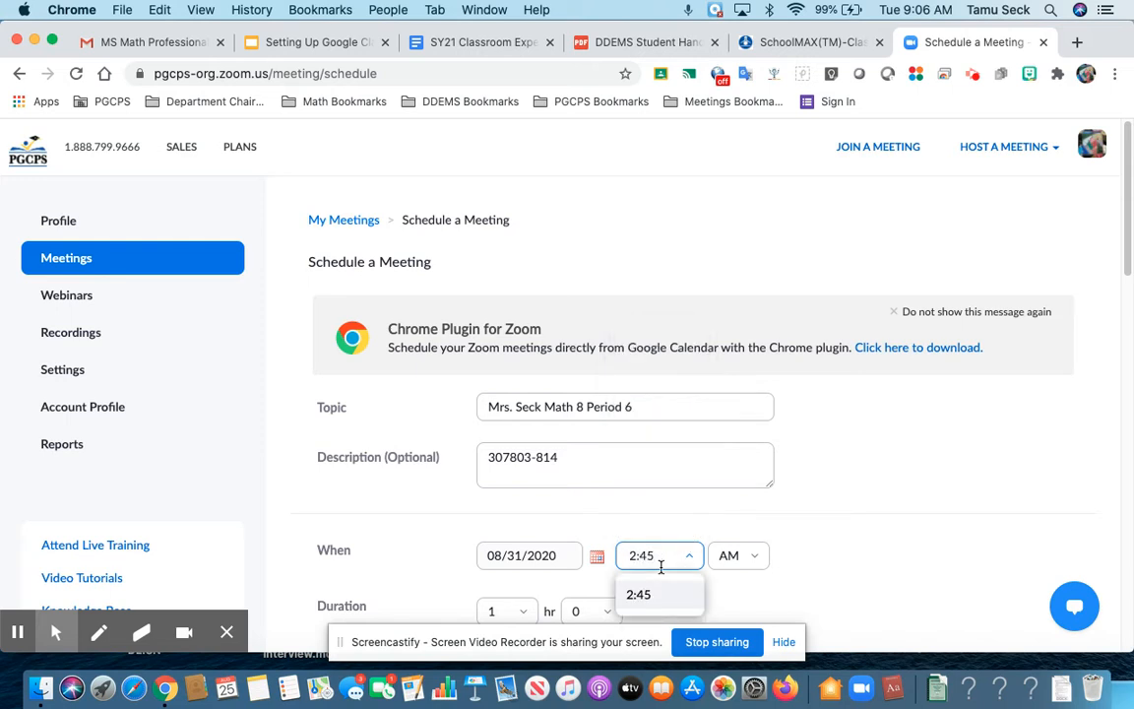
left_click(754, 559)
left_click(759, 561)
left_click(758, 560)
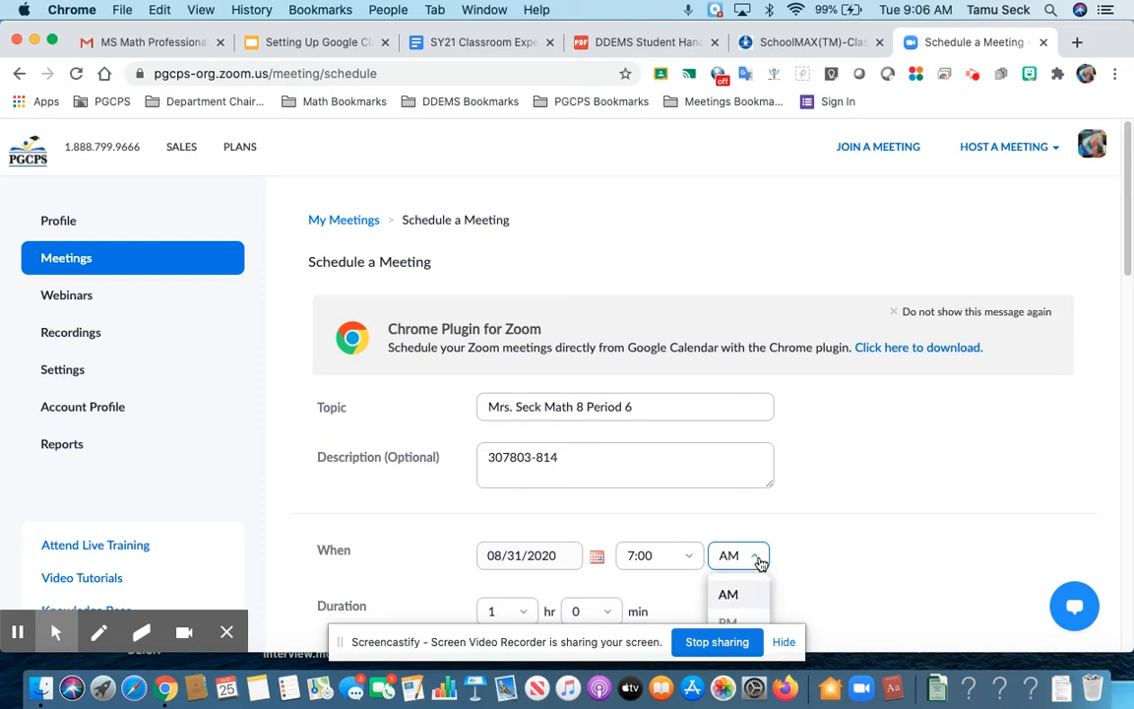
left_click(738, 618)
Step: Confirm the 2:45 start time and set the duration to 1 hr 15 min
scroll(775, 588, "down", 5)
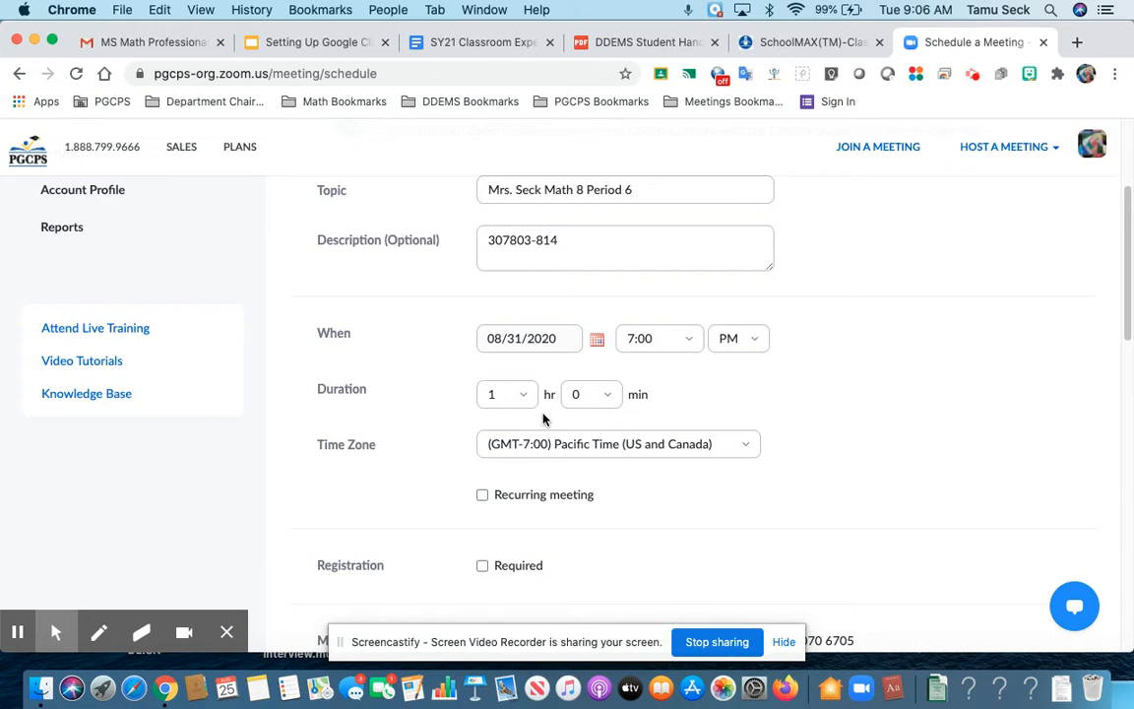
left_click(690, 348)
type("2")
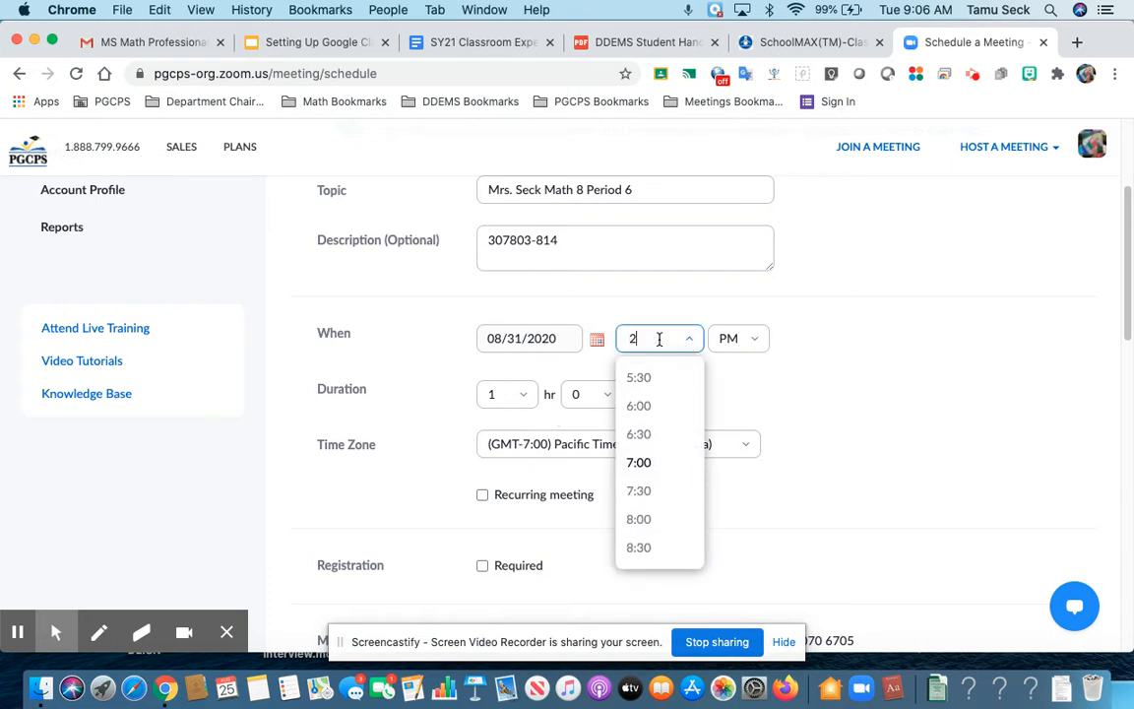
type(":45")
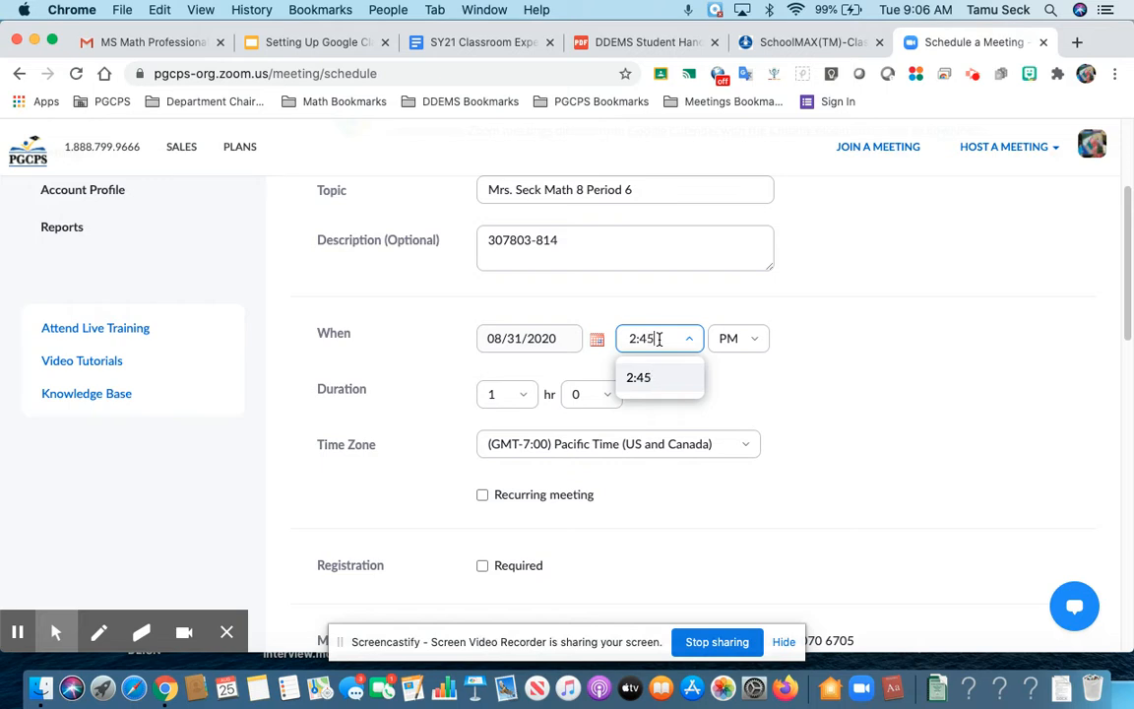
scroll(659, 338, "down", 1)
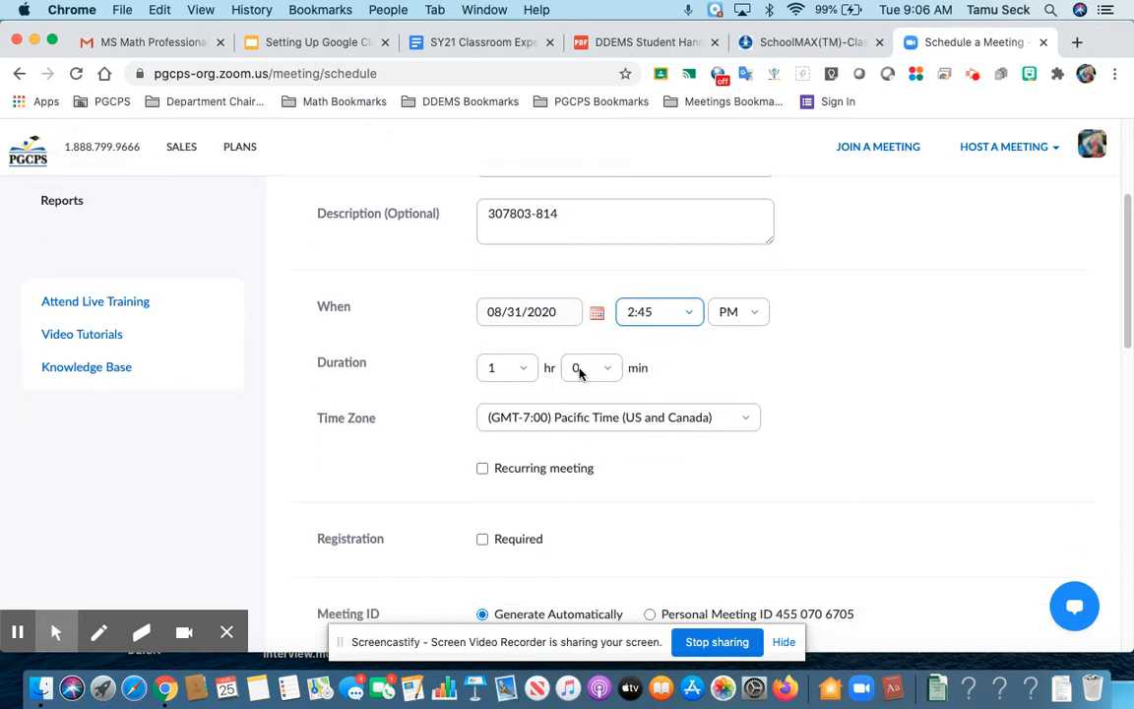
left_click(612, 378)
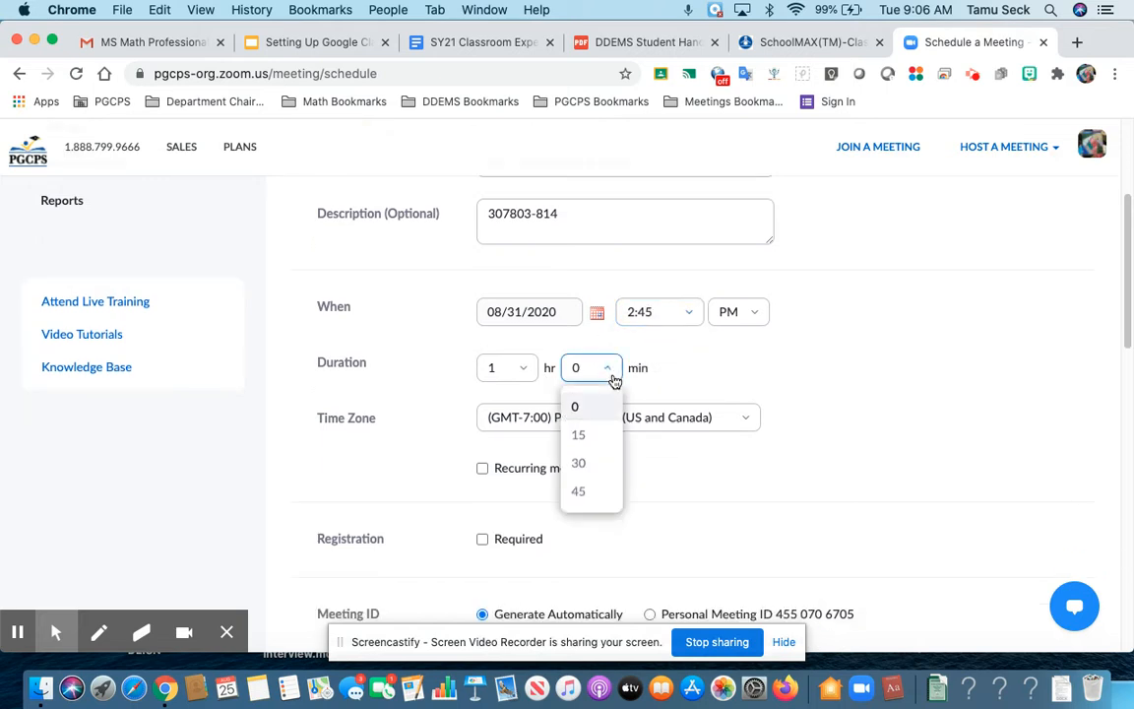
left_click(595, 440)
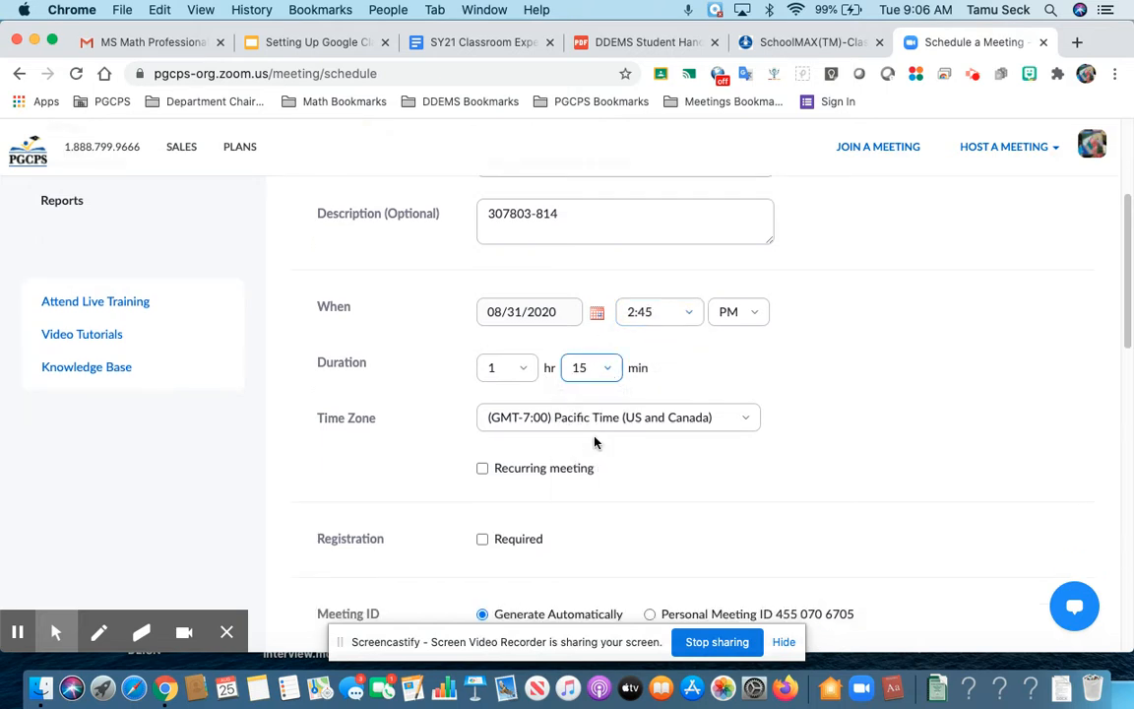
Step: Choose Eastern Time (US and Canada) as time zone and mark the meeting recurring
left_click(751, 423)
scroll(747, 482, "down", 3)
scroll(748, 504, "down", 5)
scroll(748, 504, "down", 3)
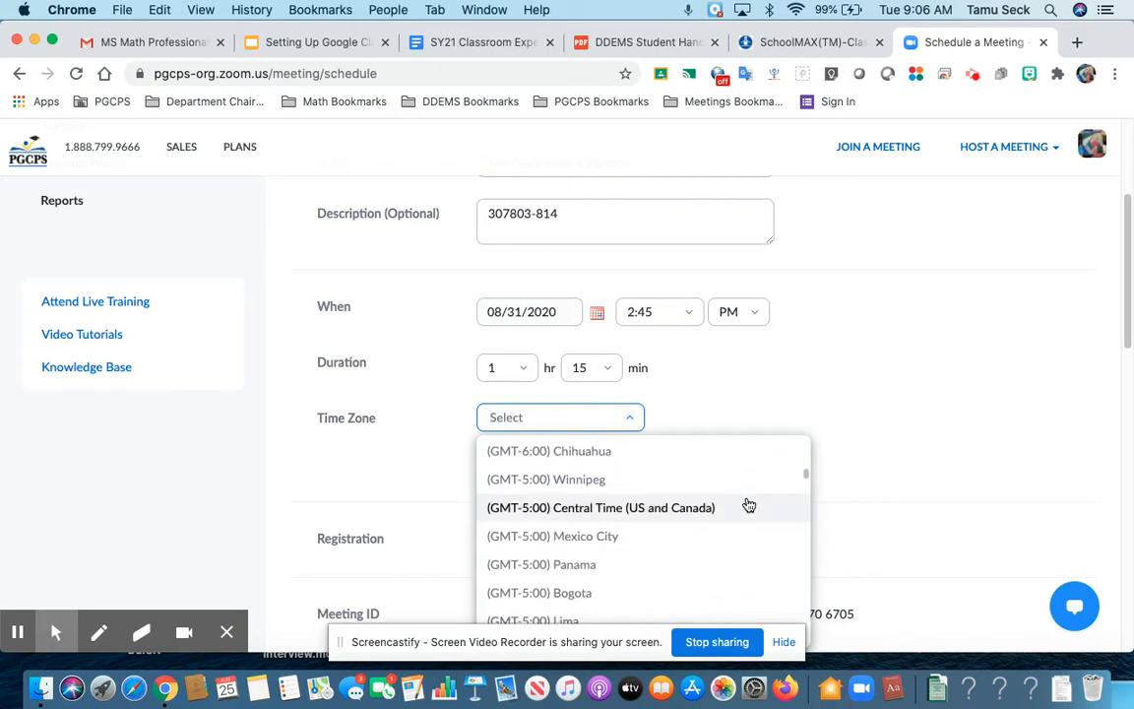
scroll(748, 505, "down", 4)
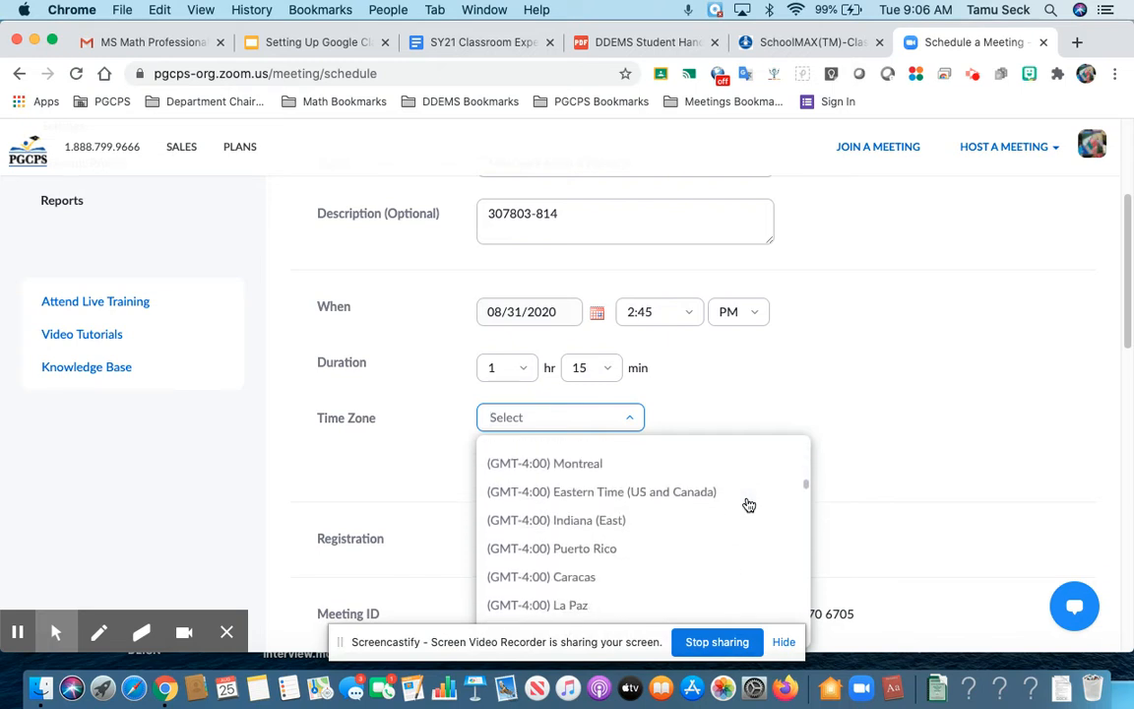
left_click(723, 492)
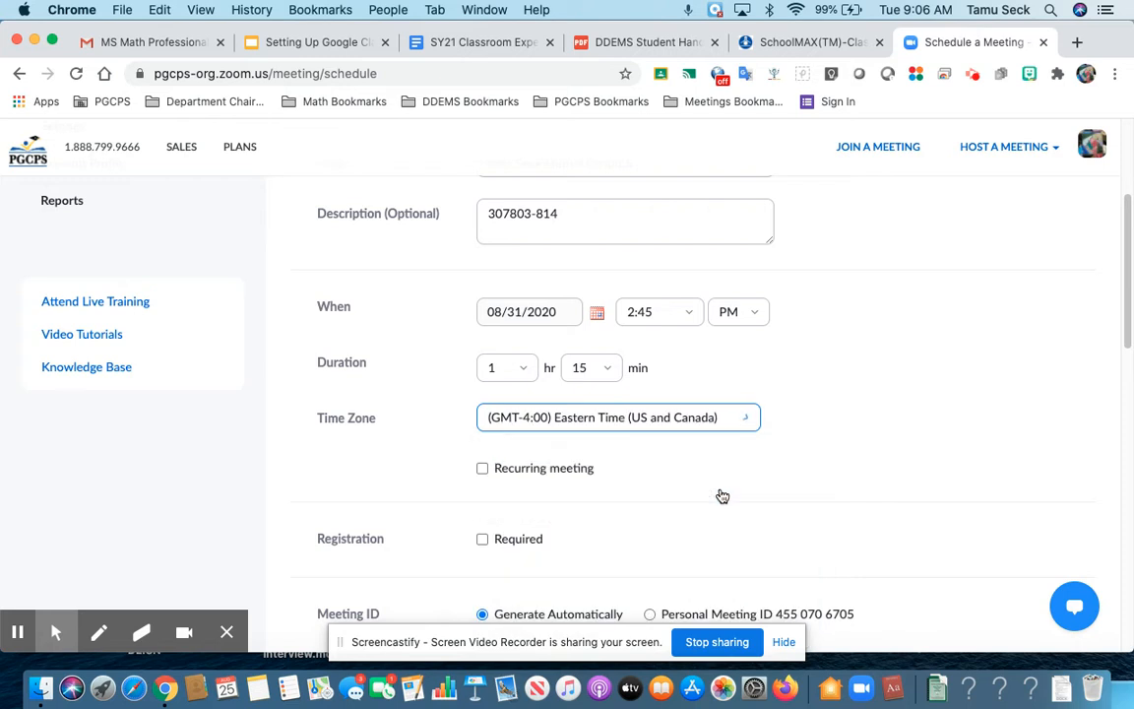
left_click(484, 469)
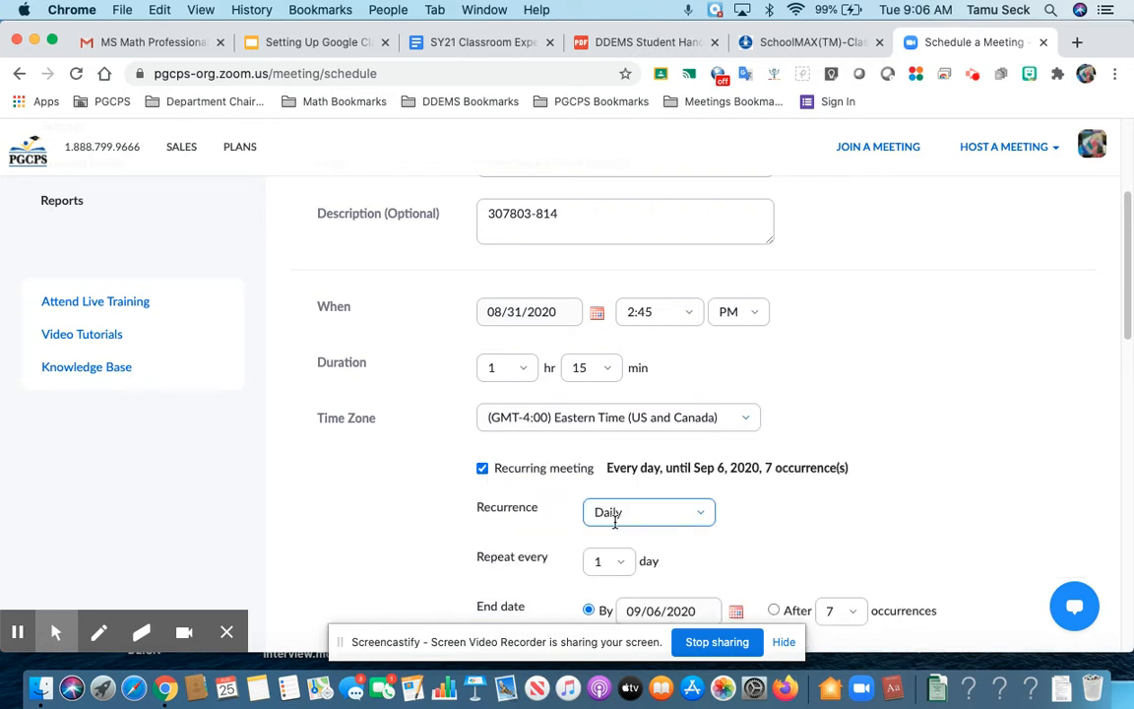
Step: Open the recurrence end-date calendar and move it to October 2020
scroll(615, 522, "down", 2)
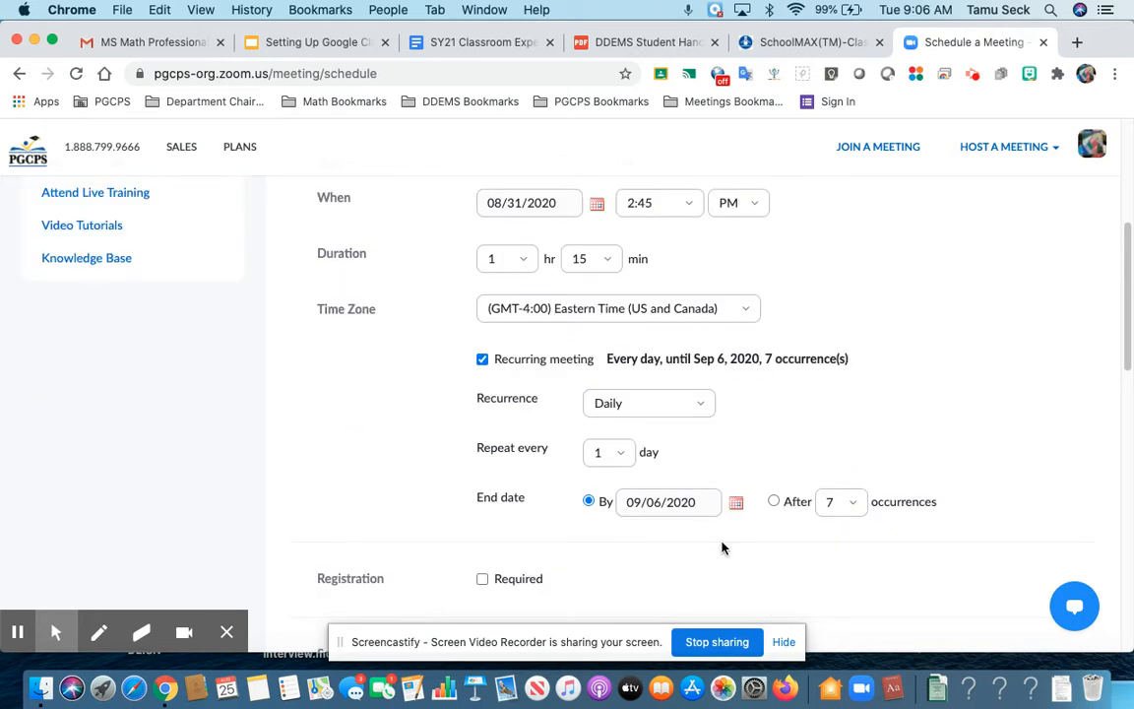
left_click(736, 505)
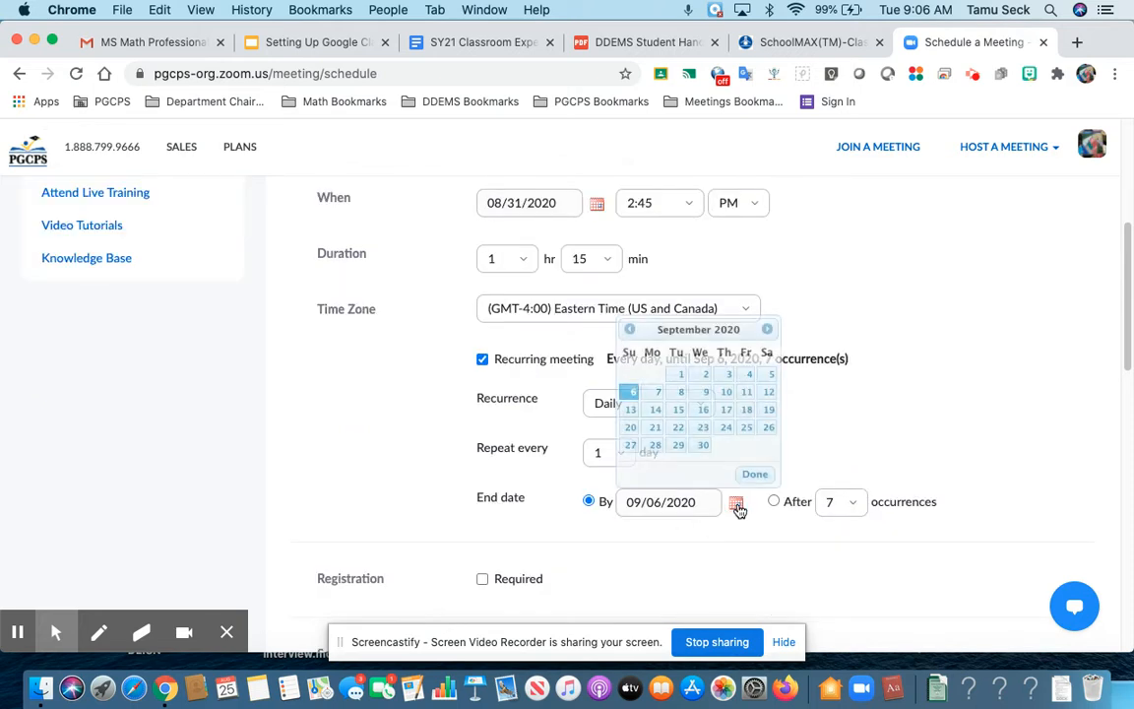
left_click(767, 331)
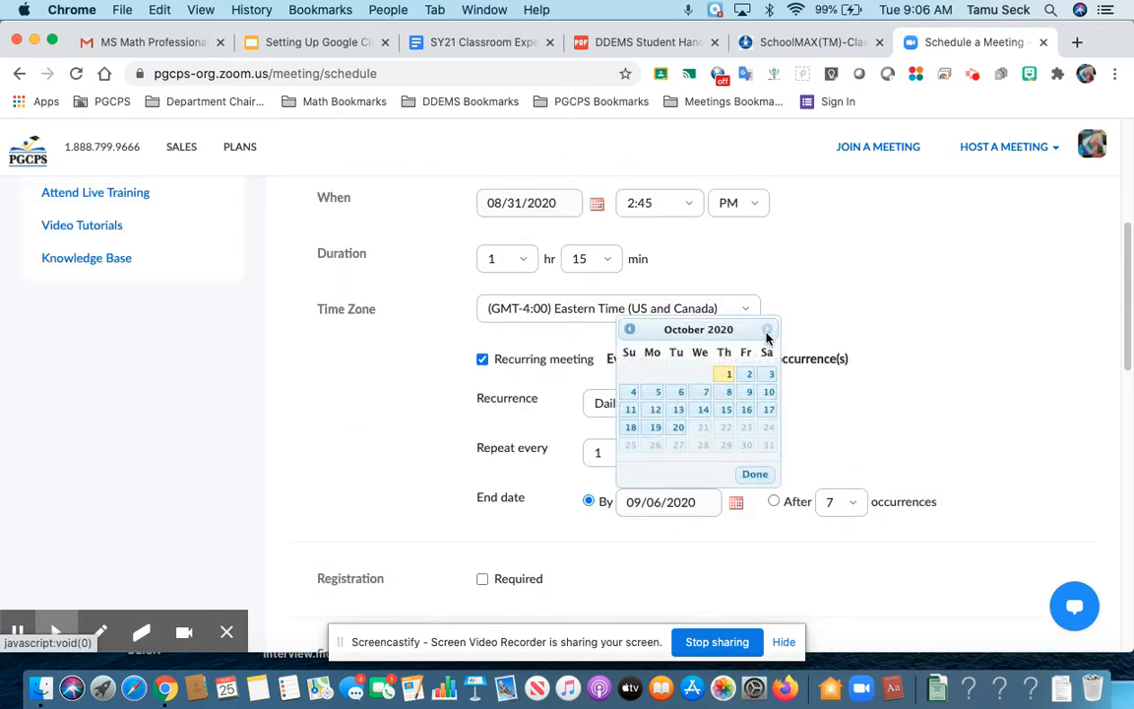
Step: End the daily recurrence on October 1, 2020 and set a custom passcode
left_click(725, 377)
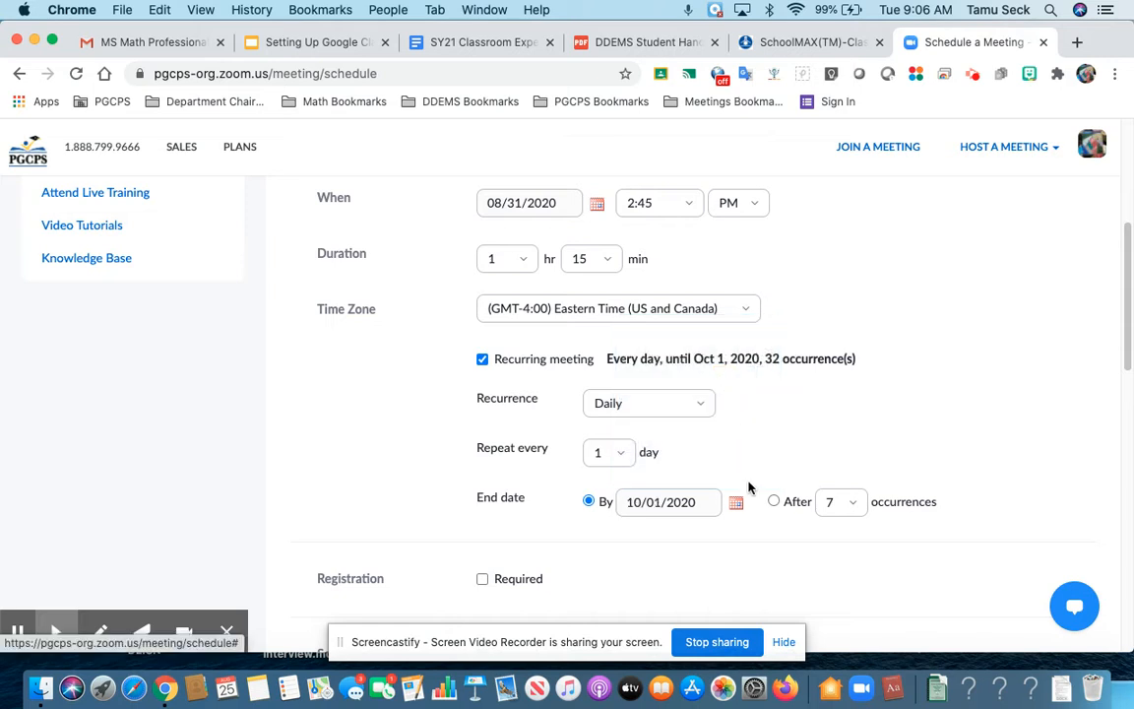
scroll(772, 581, "down", 1)
scroll(769, 580, "down", 3)
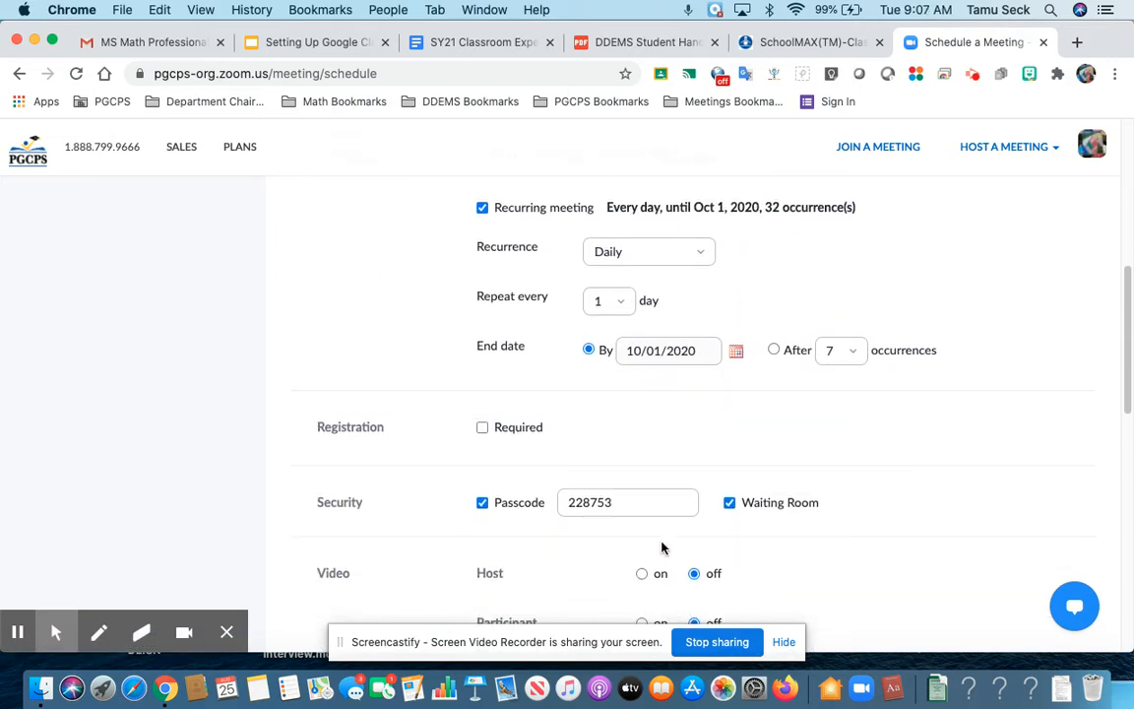
left_click(624, 506)
key("BackSpace")
key("BackSpace")
key("BackSpace")
key("BackSpace")
key("BackSpace")
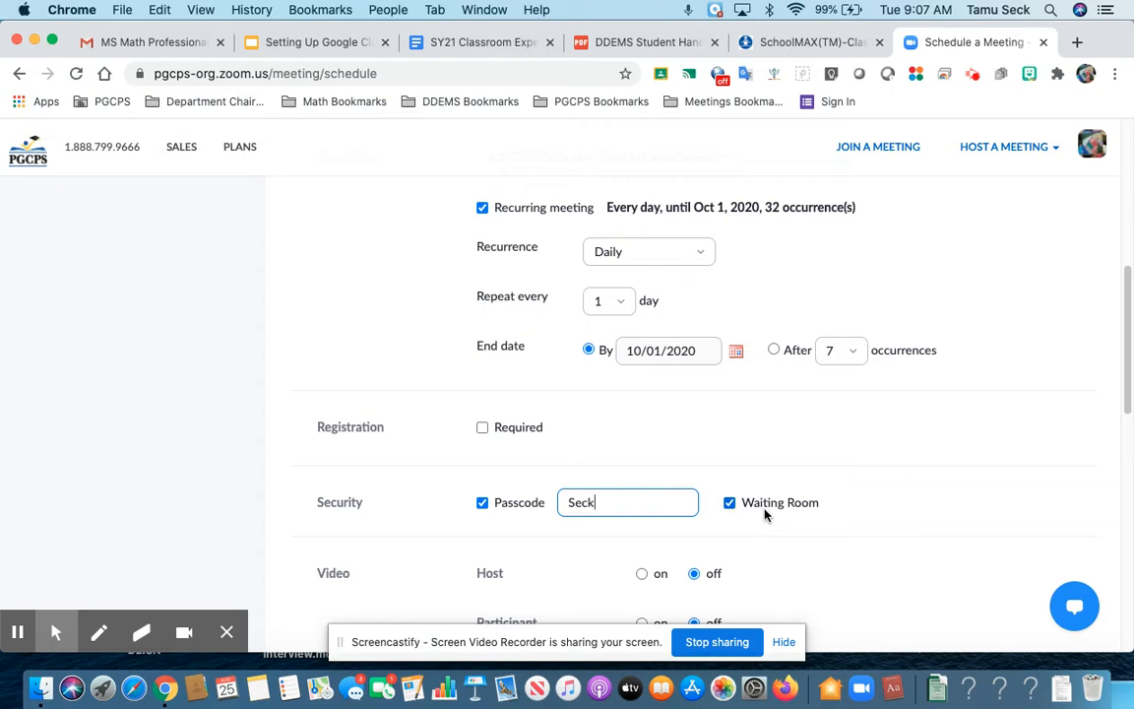
Step: Turn host video on and save the meeting
scroll(764, 514, "down", 2)
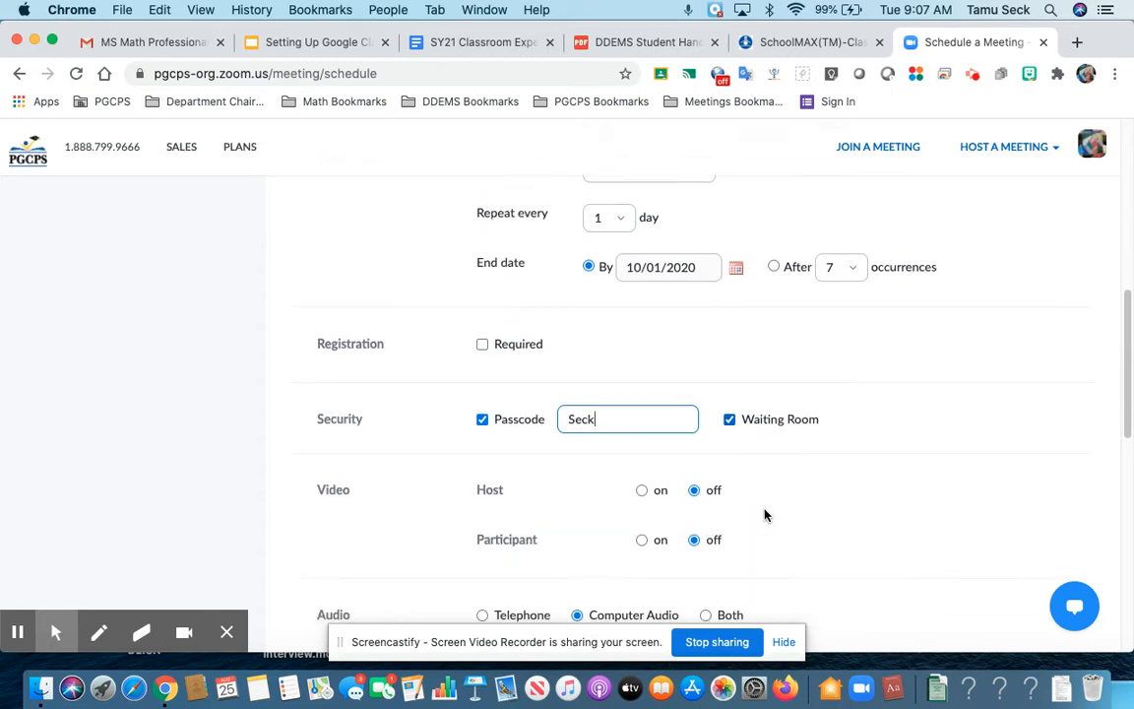
scroll(764, 513, "down", 2)
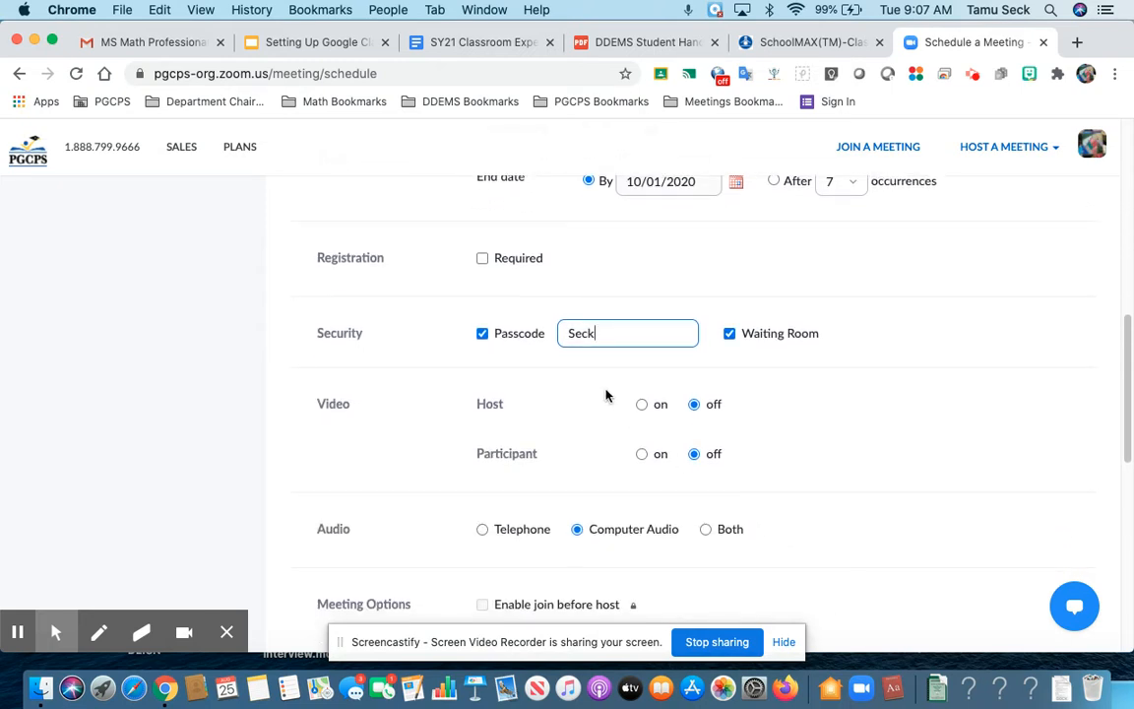
left_click(642, 405)
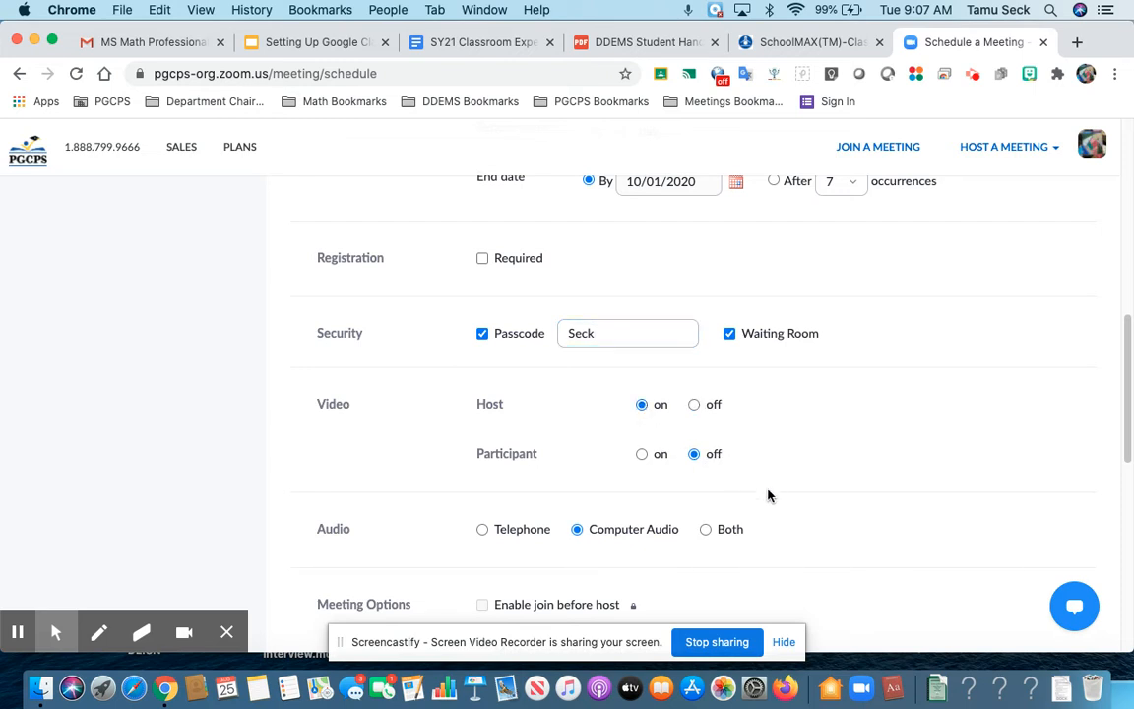
scroll(768, 496, "down", 1)
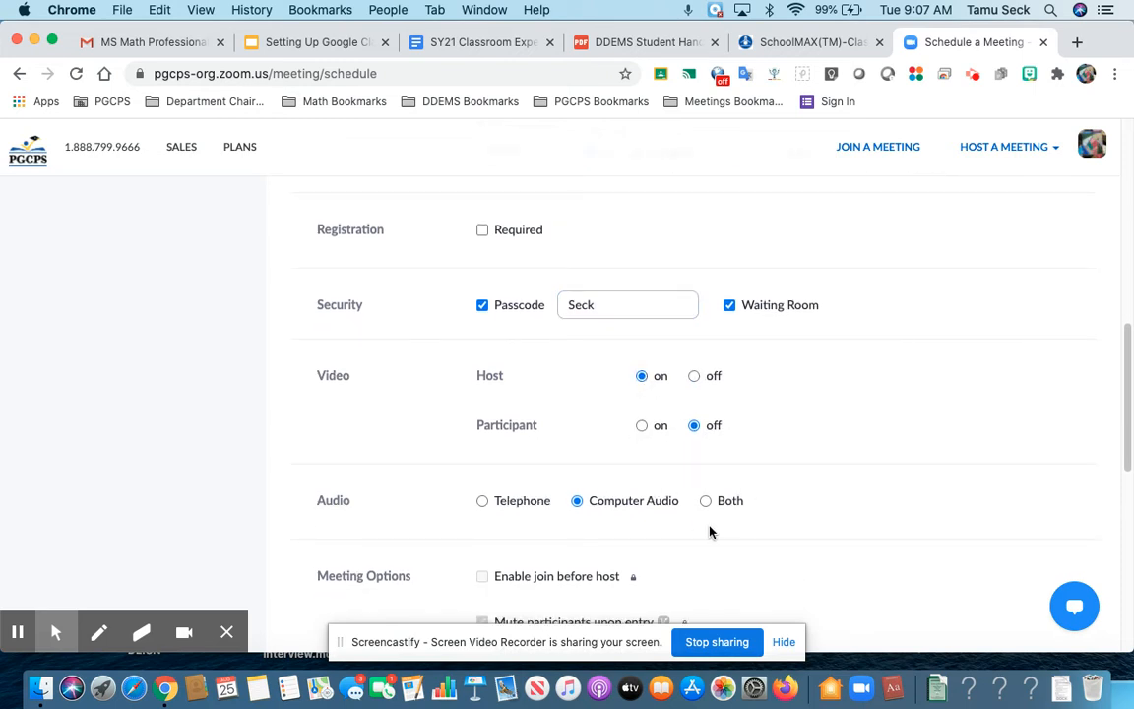
scroll(784, 534, "down", 5)
scroll(785, 535, "down", 4)
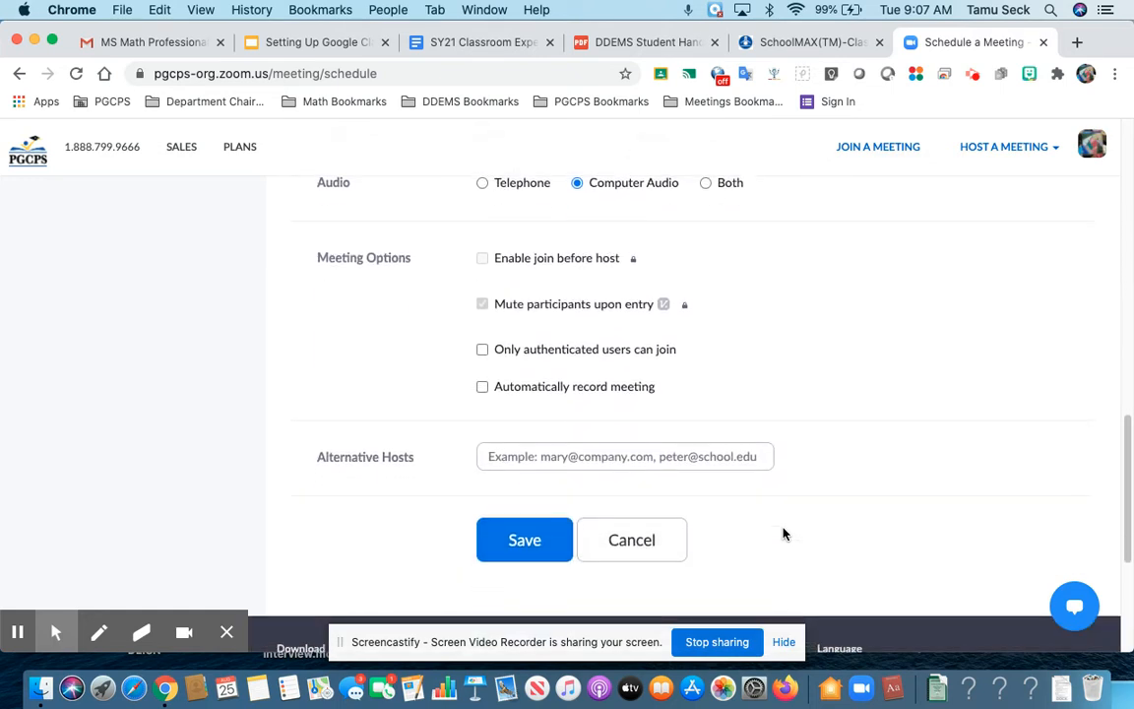
left_click(522, 554)
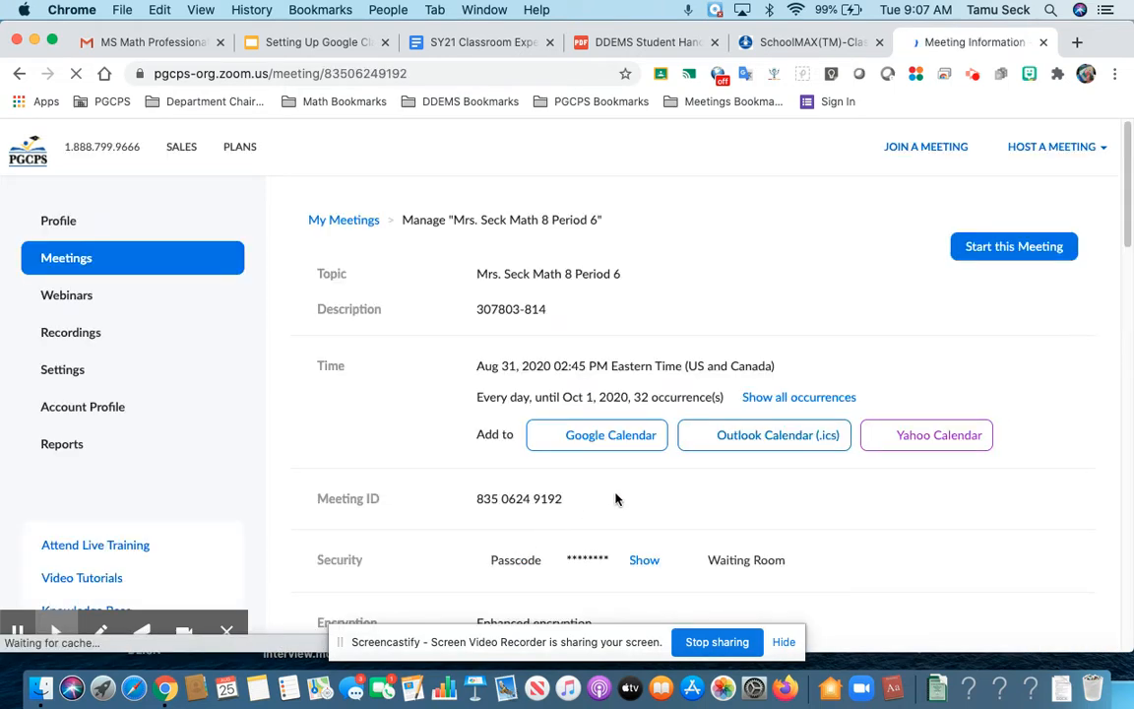
Step: Reveal the meeting passcode and select the full invite link URL
scroll(615, 498, "down", 3)
left_click(641, 414)
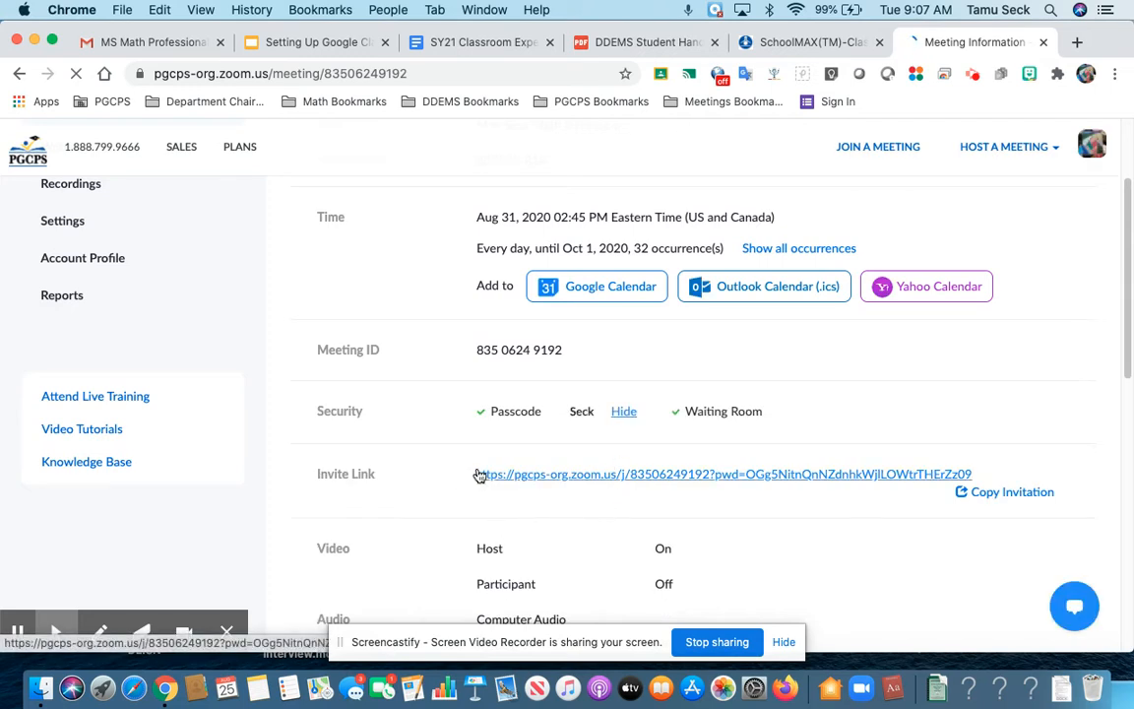
left_click_drag(471, 475, 980, 474)
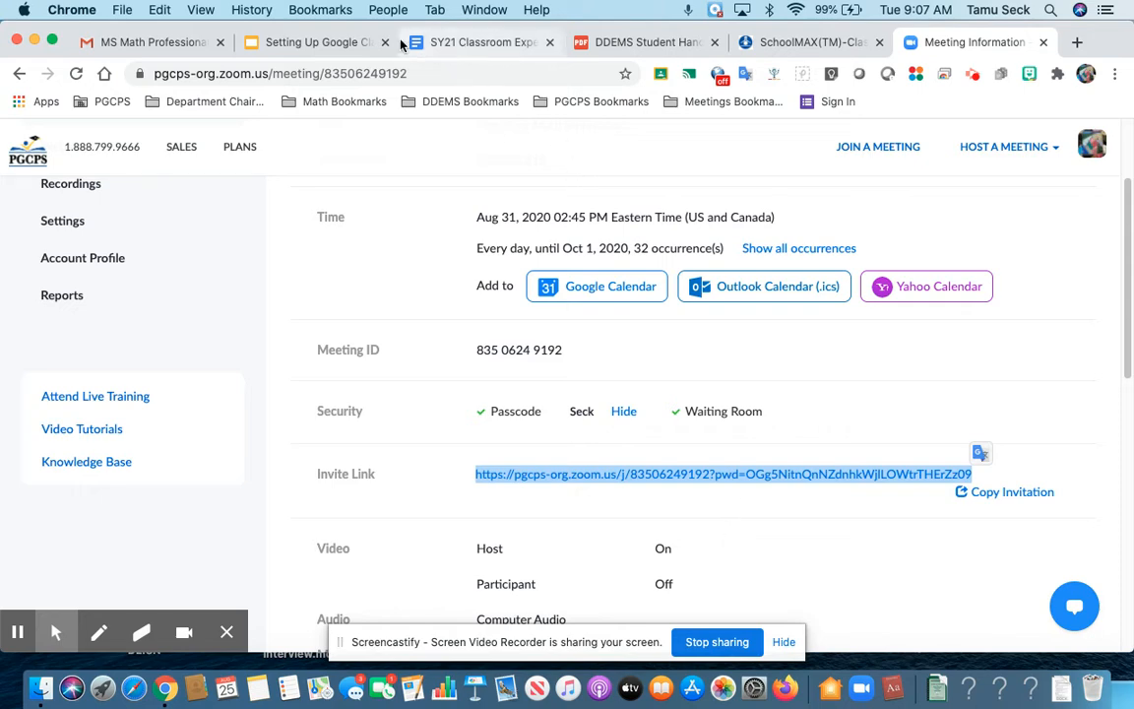
Step: Leave the slides for the 'MS Math Professional Learning (Grade 8)' email in Gmail
left_click(335, 44)
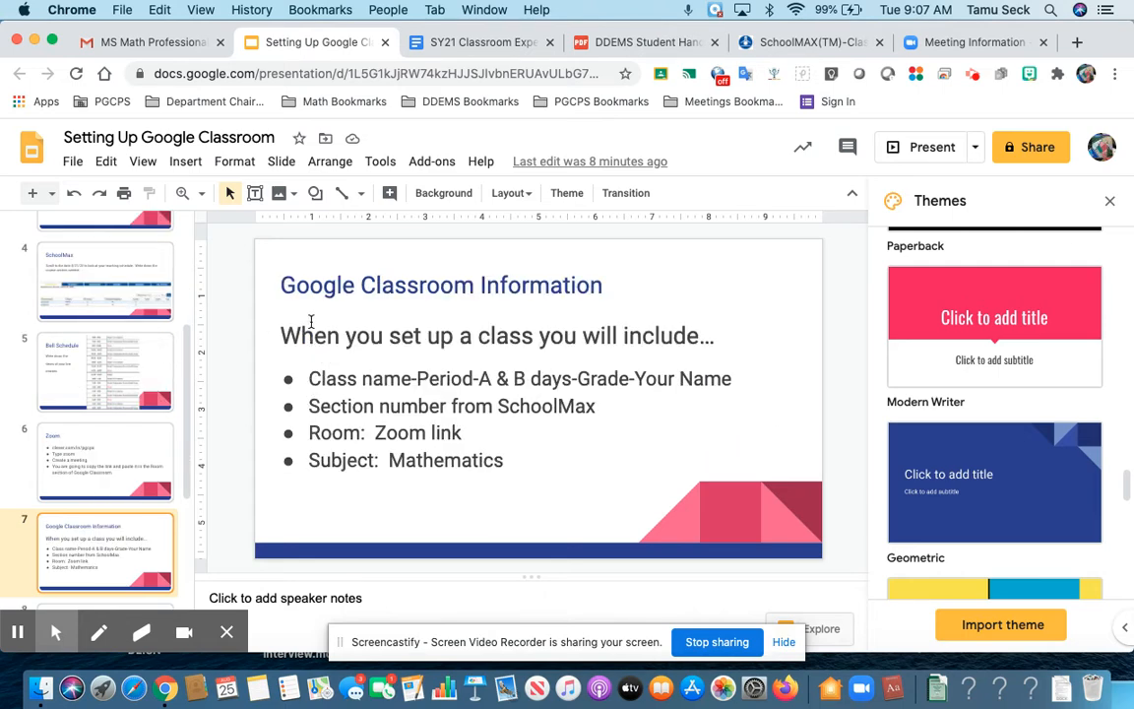
left_click(173, 49)
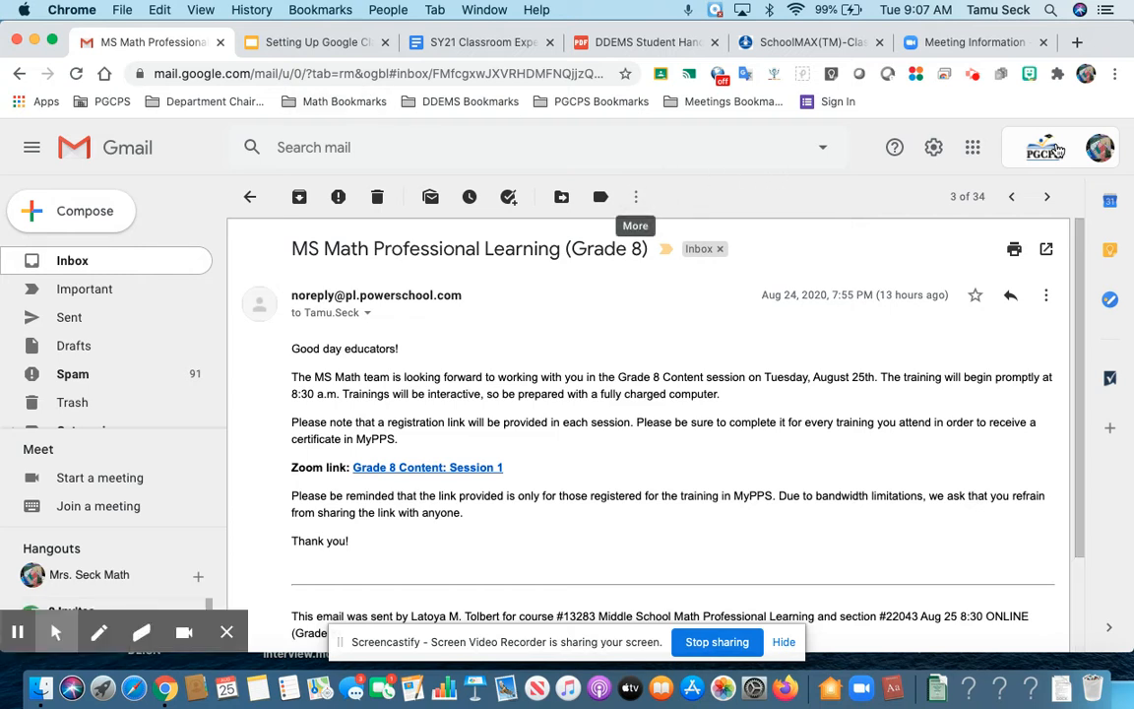
Step: Launch Google Classroom in a new tab from the Google apps grid
left_click(974, 153)
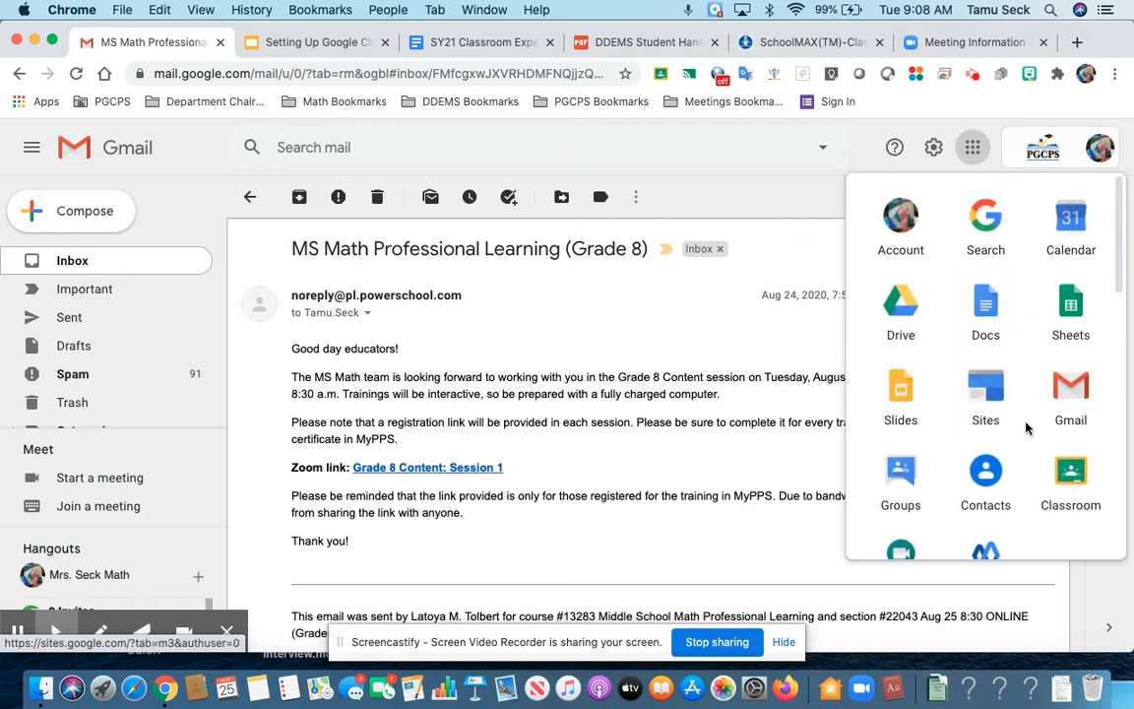
left_click(1069, 482)
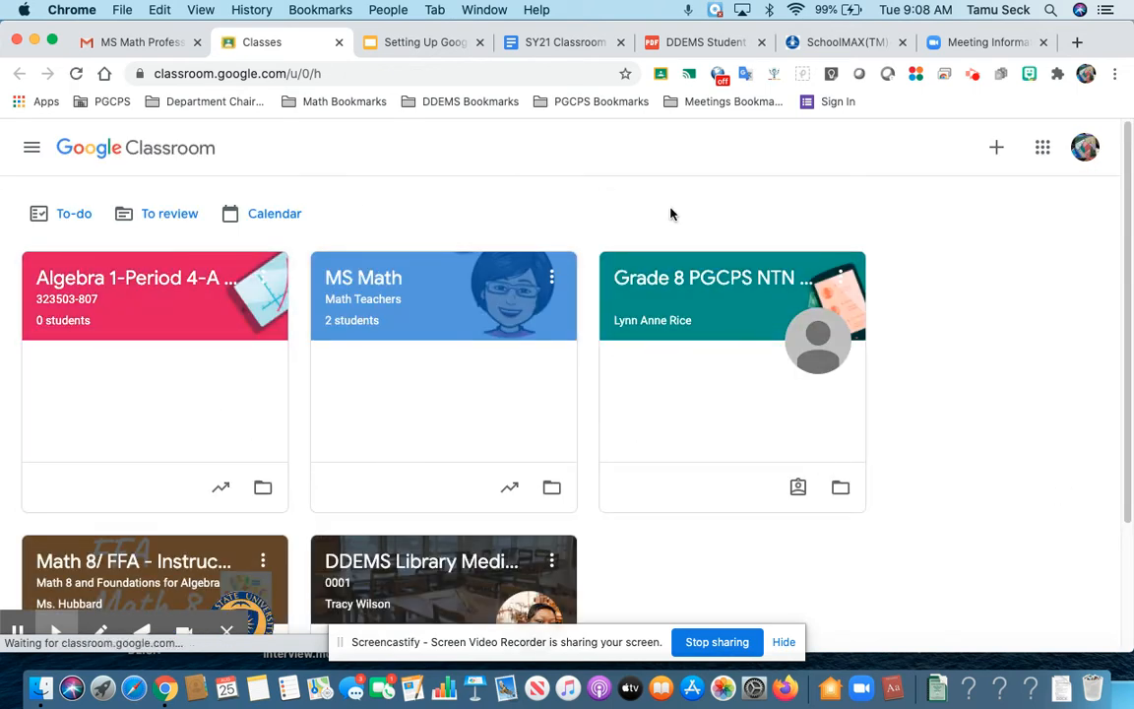
Step: Create a new class named 'Math 8-Period 6-A & B days-8th Grade' with the teacher's name, section 301803-814
left_click(994, 148)
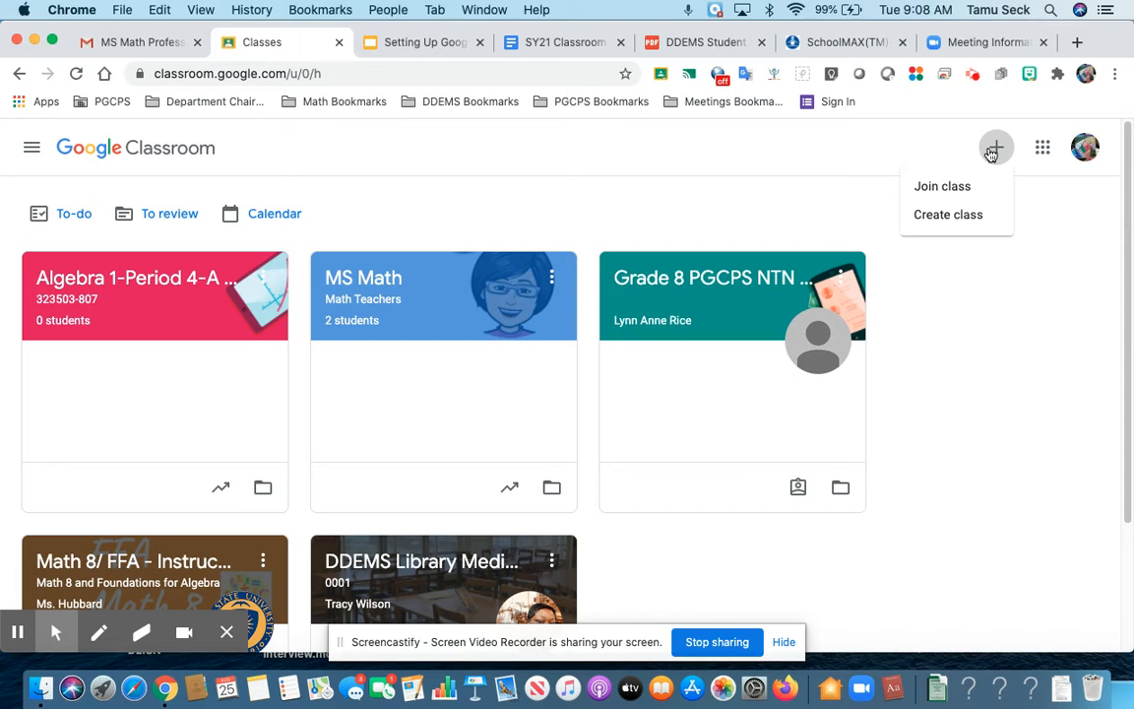
left_click(956, 214)
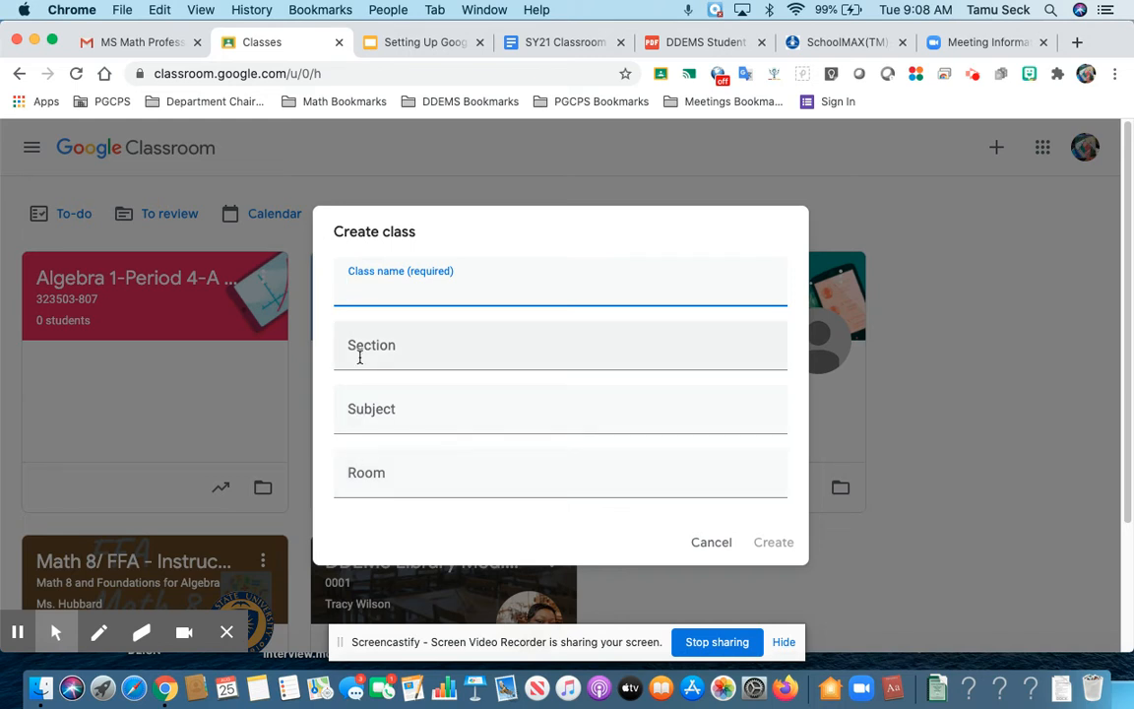
type("Math 8- Peri")
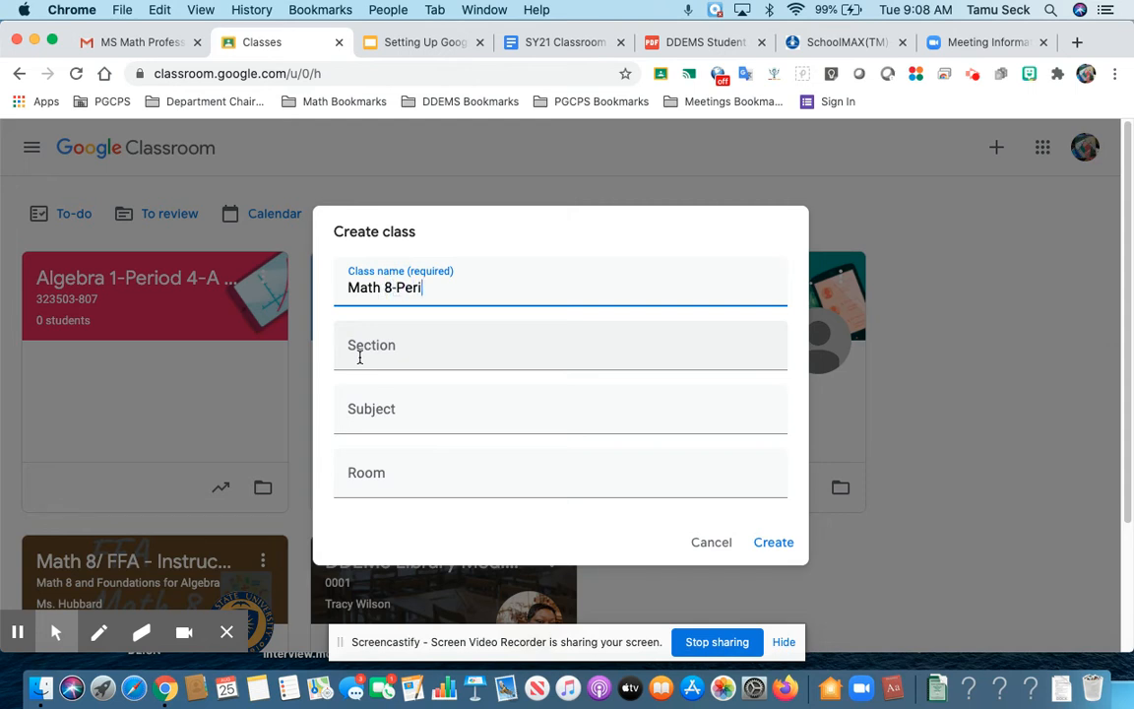
type("od 6-A &B")
key("BackSpace")
type("B days")
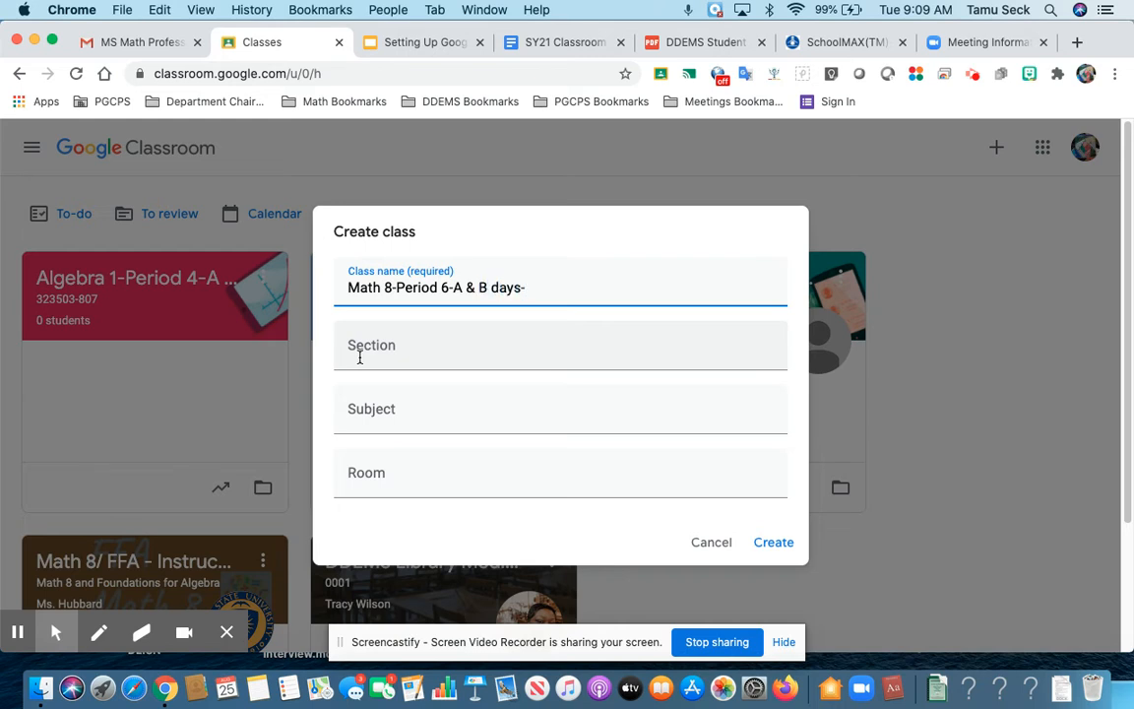
type("-8th Grade-Mrs")
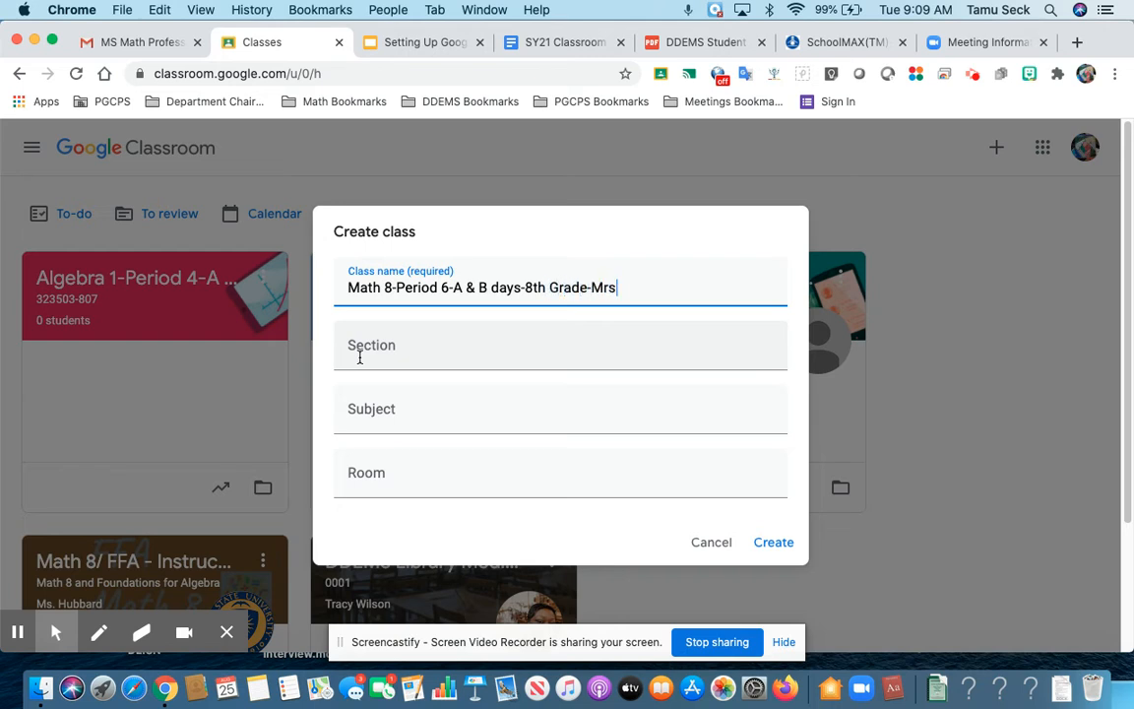
type(". Seck")
key("Tab")
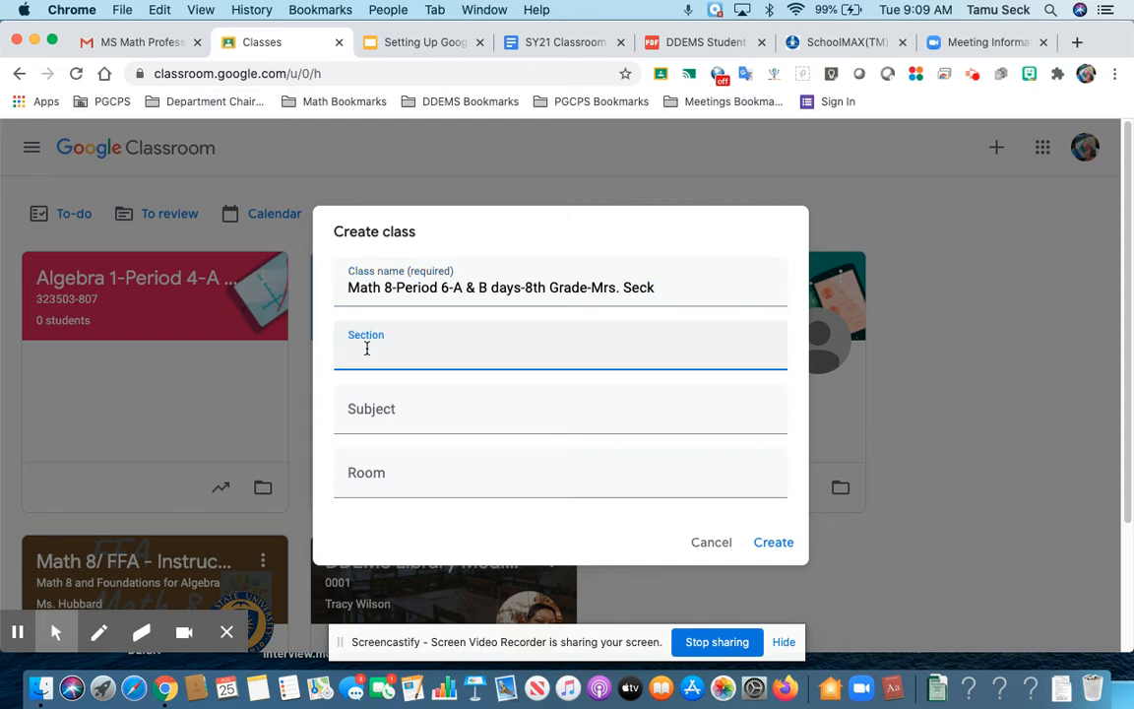
type("301")
type("803")
type("-814")
Step: Set the class subject to Mathematics, deleting 'Applied' from the picked suggestion
left_click(358, 418)
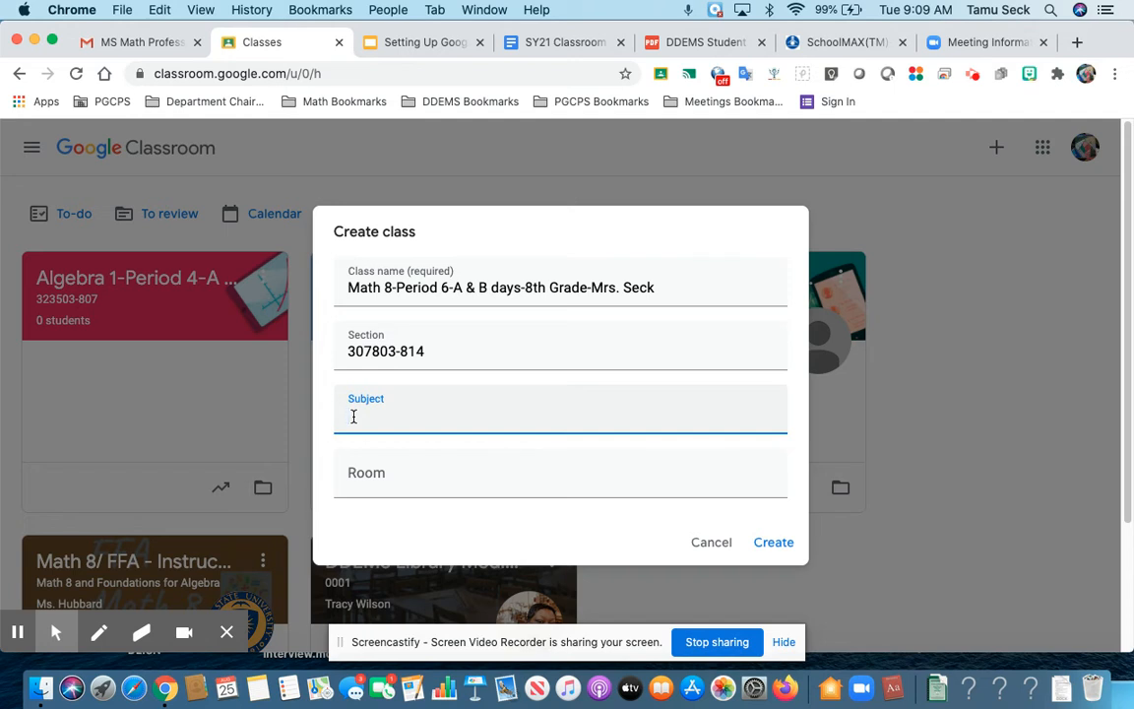
type("M")
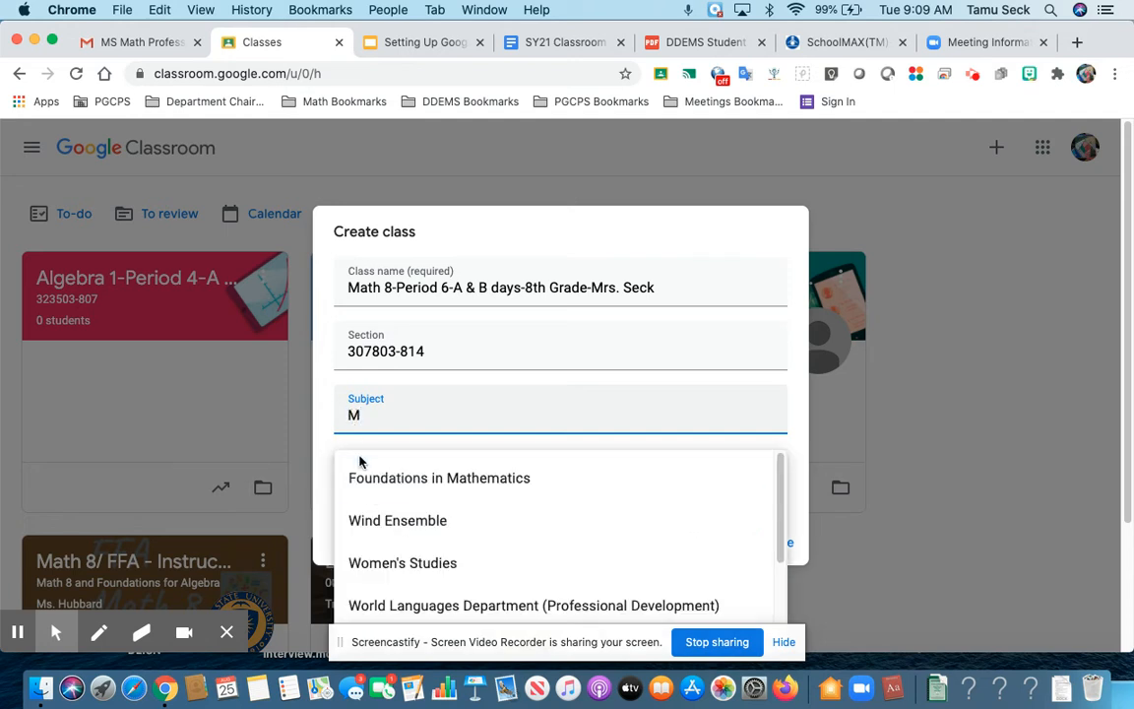
left_click_drag(782, 539, 779, 514)
type("athemat")
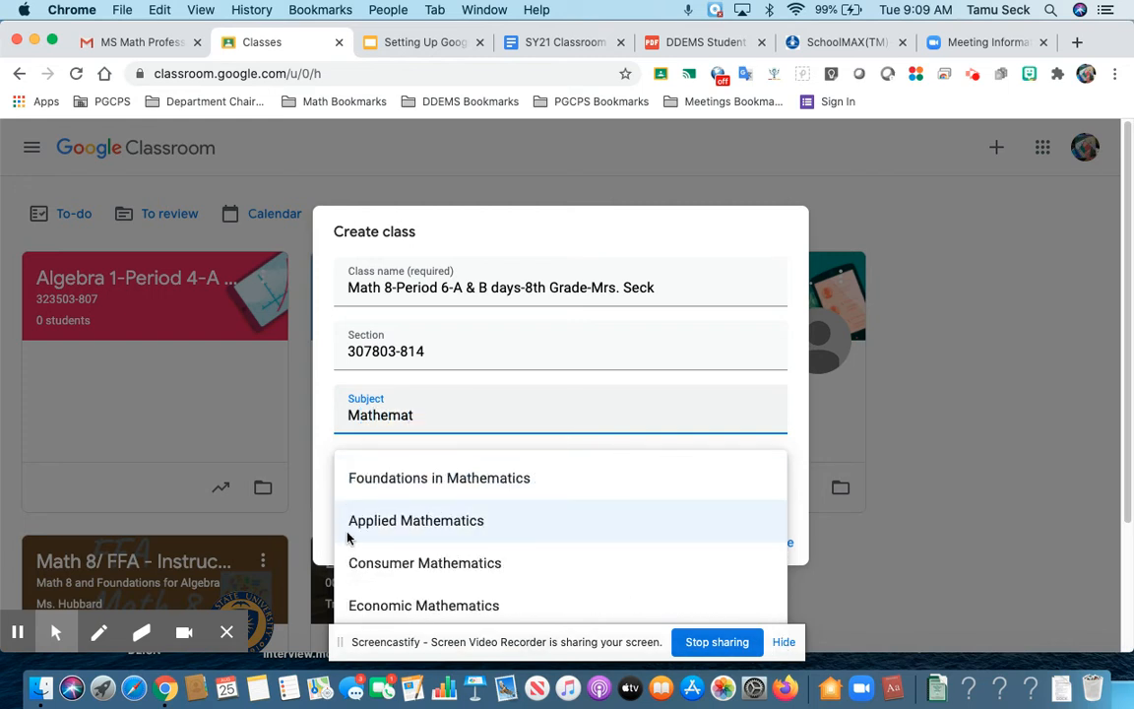
left_click(377, 532)
left_click(409, 469)
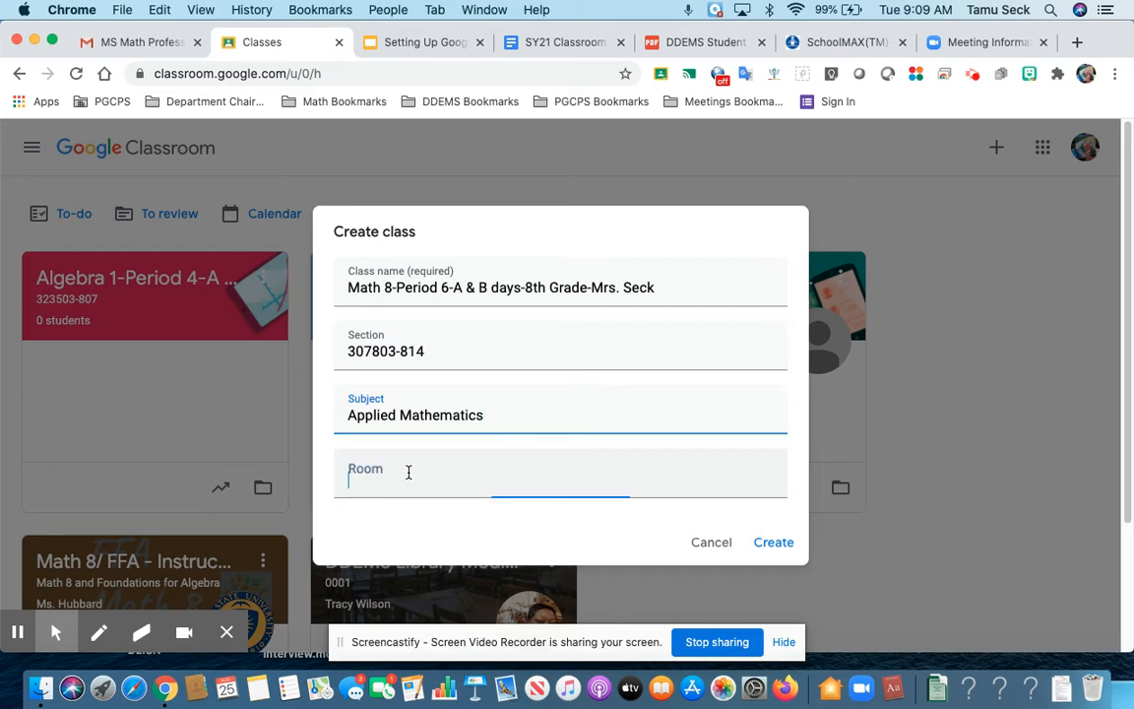
left_click(403, 414)
key("BackSpace")
key("BackSpace")
key("BackSpace")
key("BackSpace")
key("BackSpace")
key("BackSpace")
key("BackSpace")
key("BackSpace")
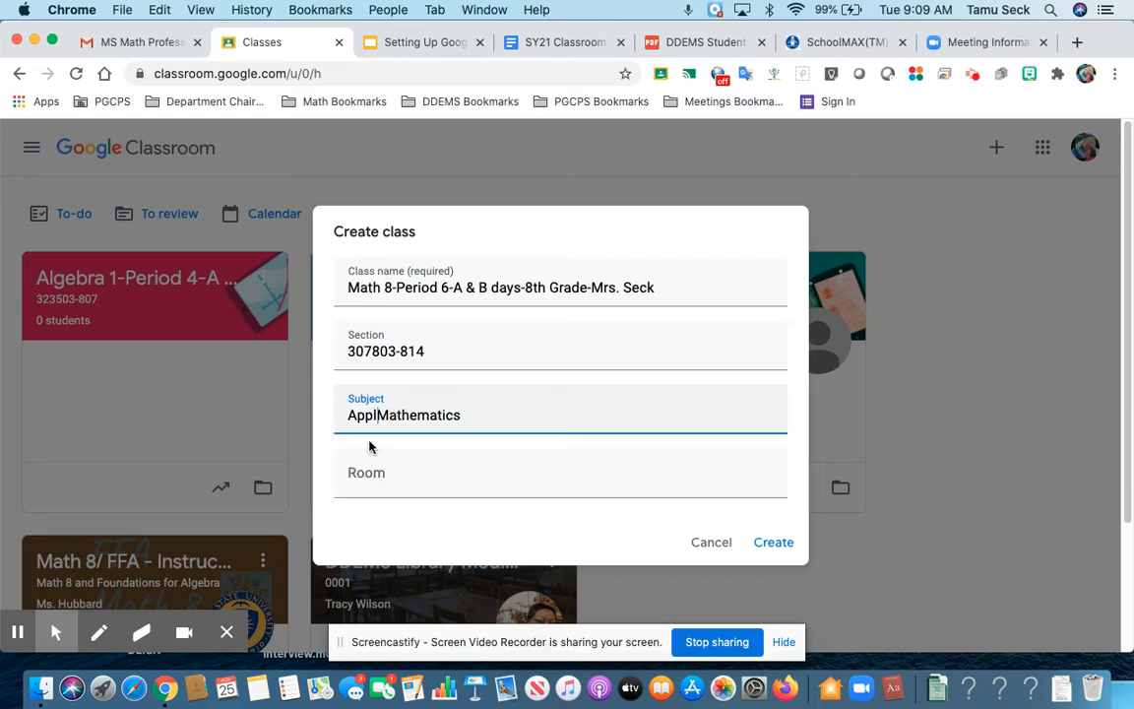
Step: Select the Room field and bring up the Zoom meeting's invite link details
left_click(397, 441)
left_click(388, 474)
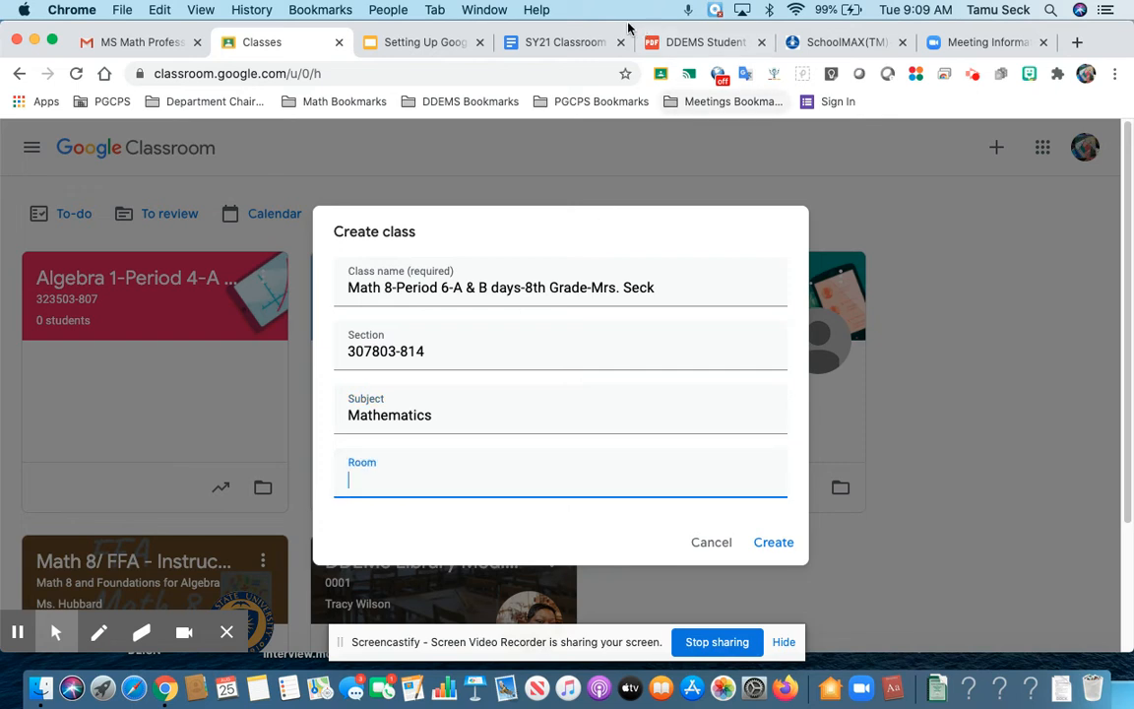
left_click(959, 43)
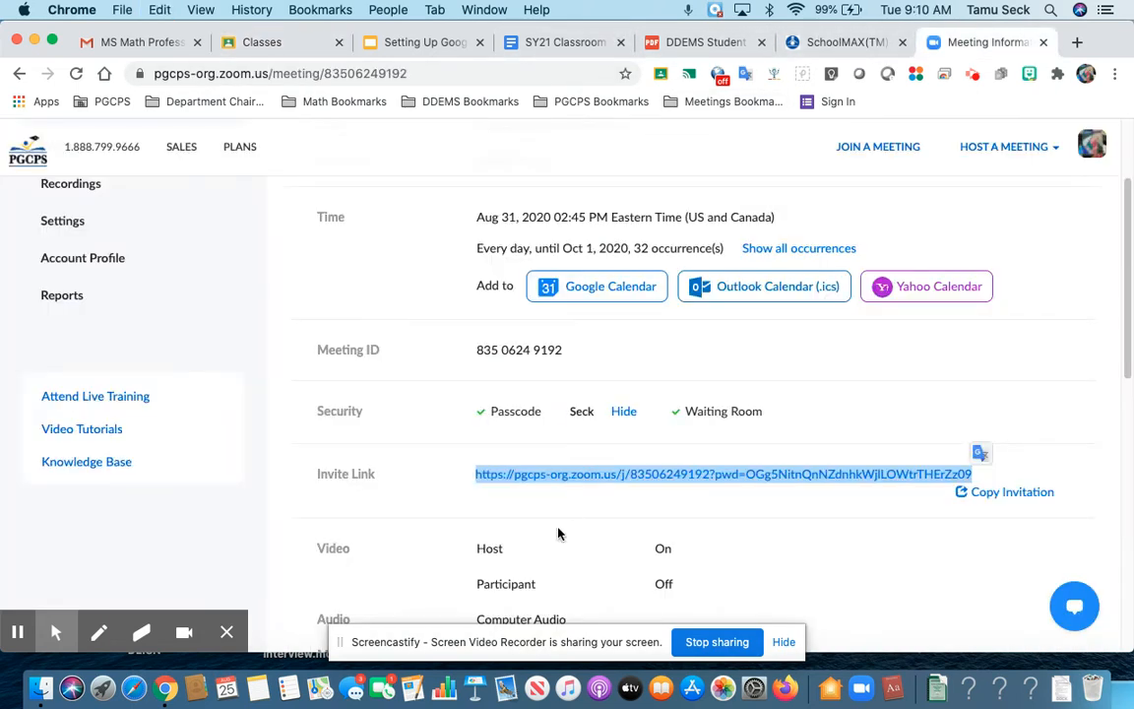
Step: Paste the Zoom invite link as the Room, create the class, and show the Google Classroom Topics slide
left_click(276, 43)
key("super+v")
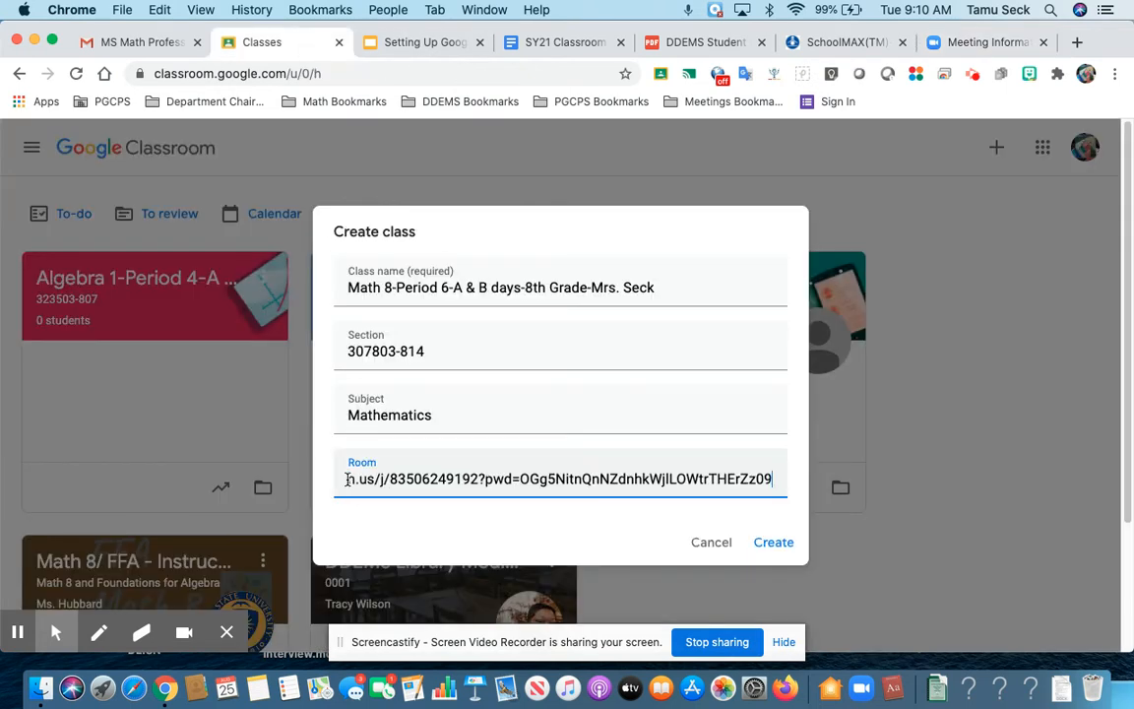
left_click(779, 543)
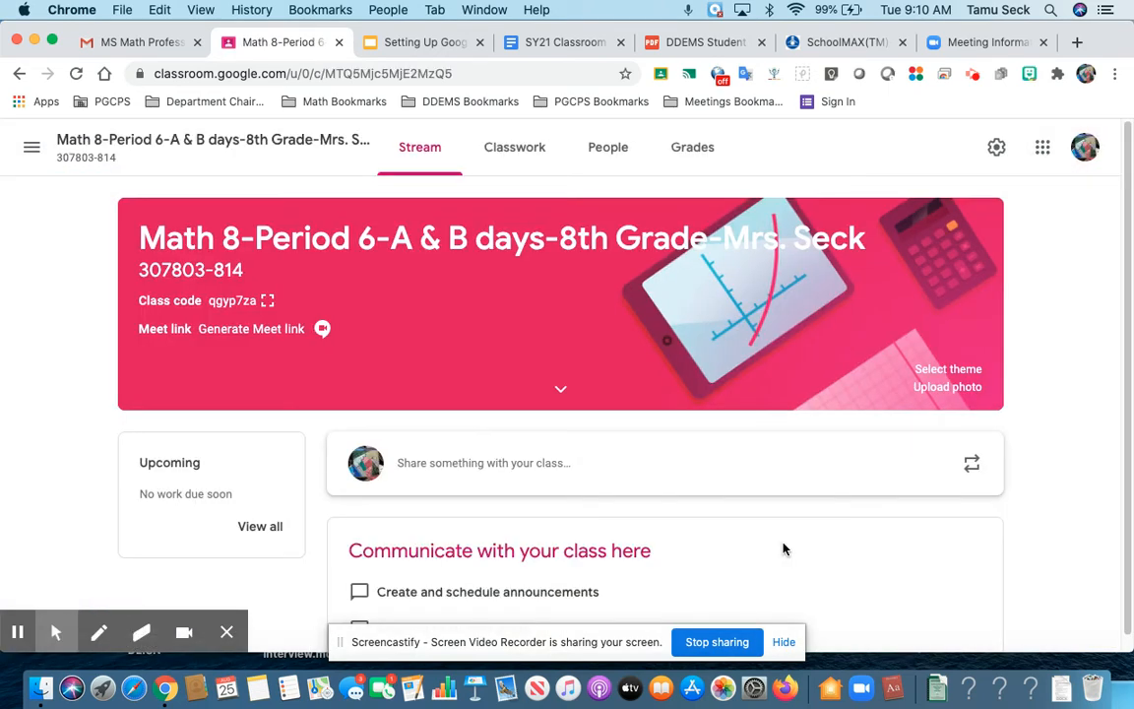
left_click(415, 41)
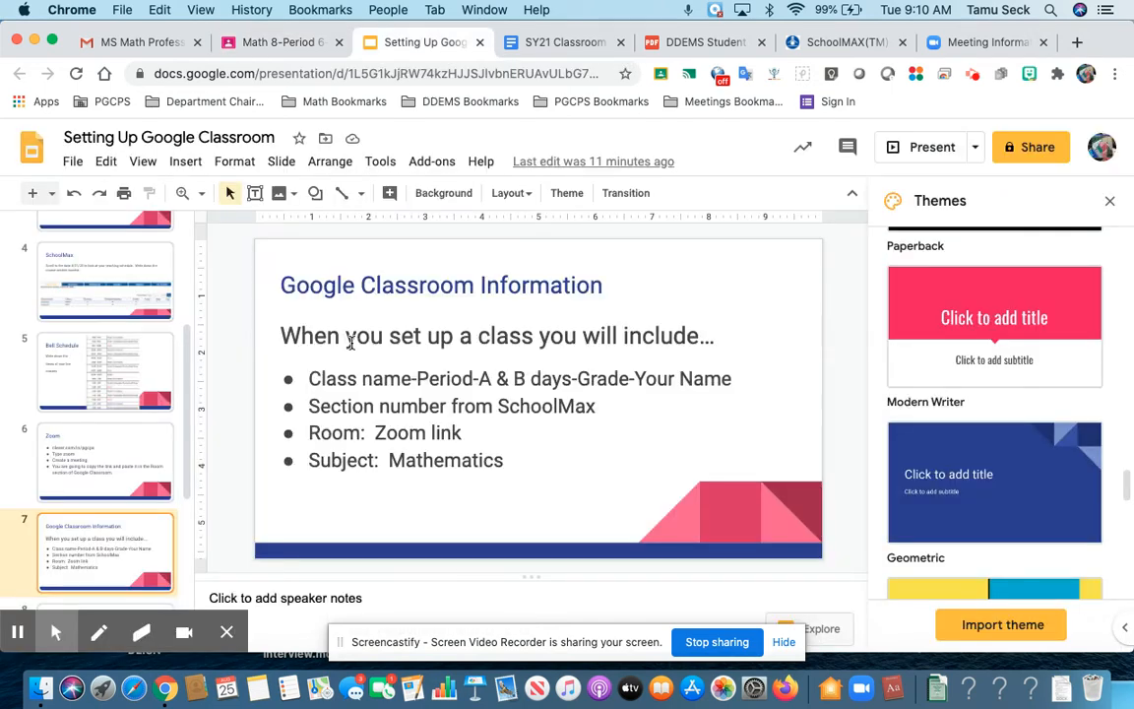
key("Down")
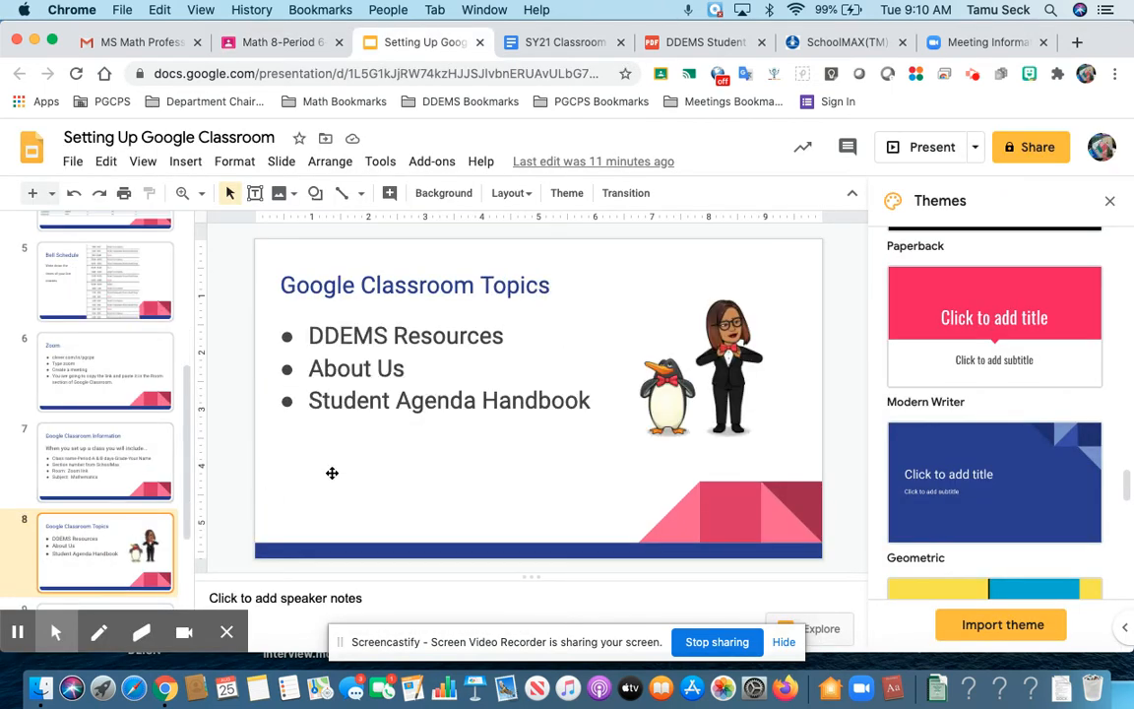